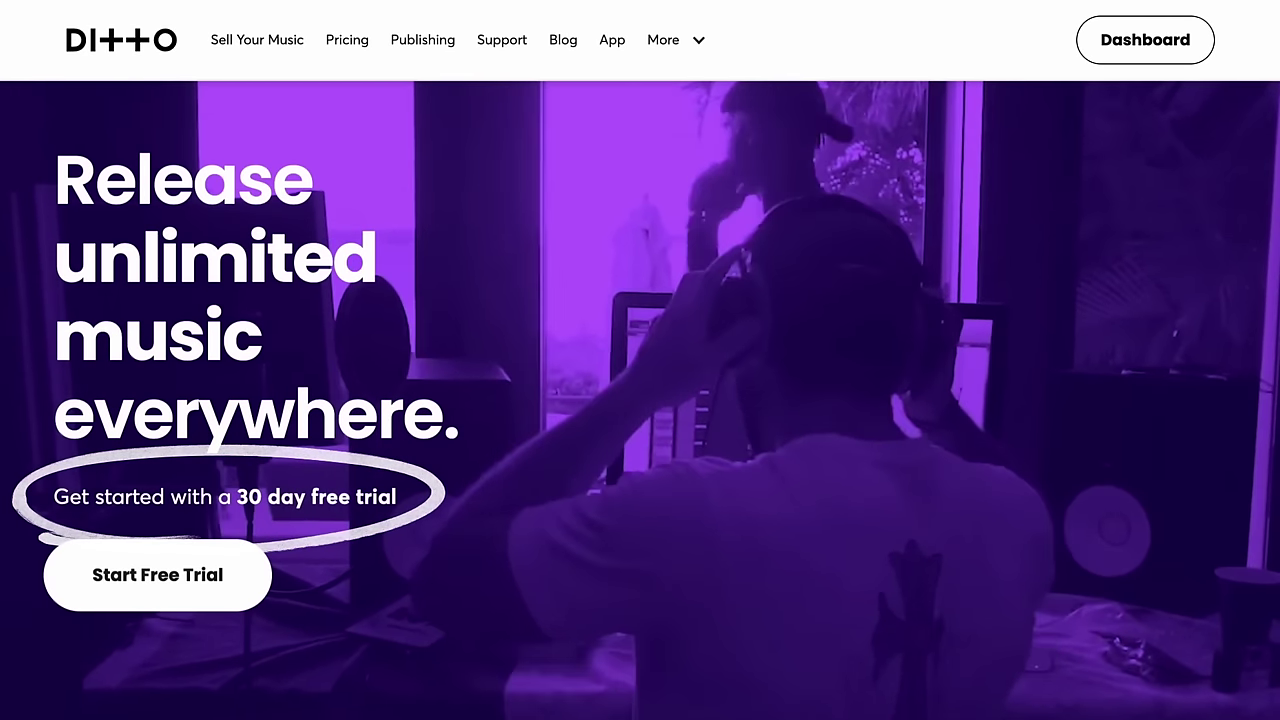
# - Create a new standard release titled "Boss Battle"
pyautogui.scroll(-7, 640, 400)
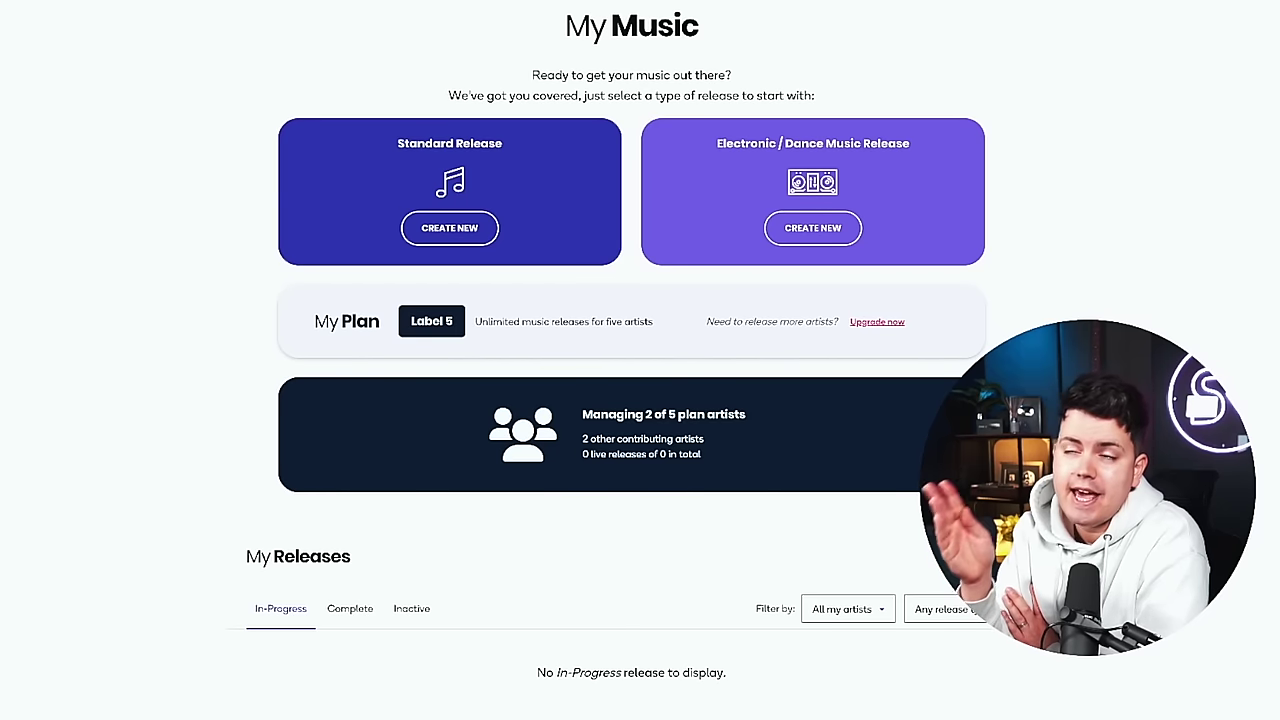
pyautogui.click(500, 234)
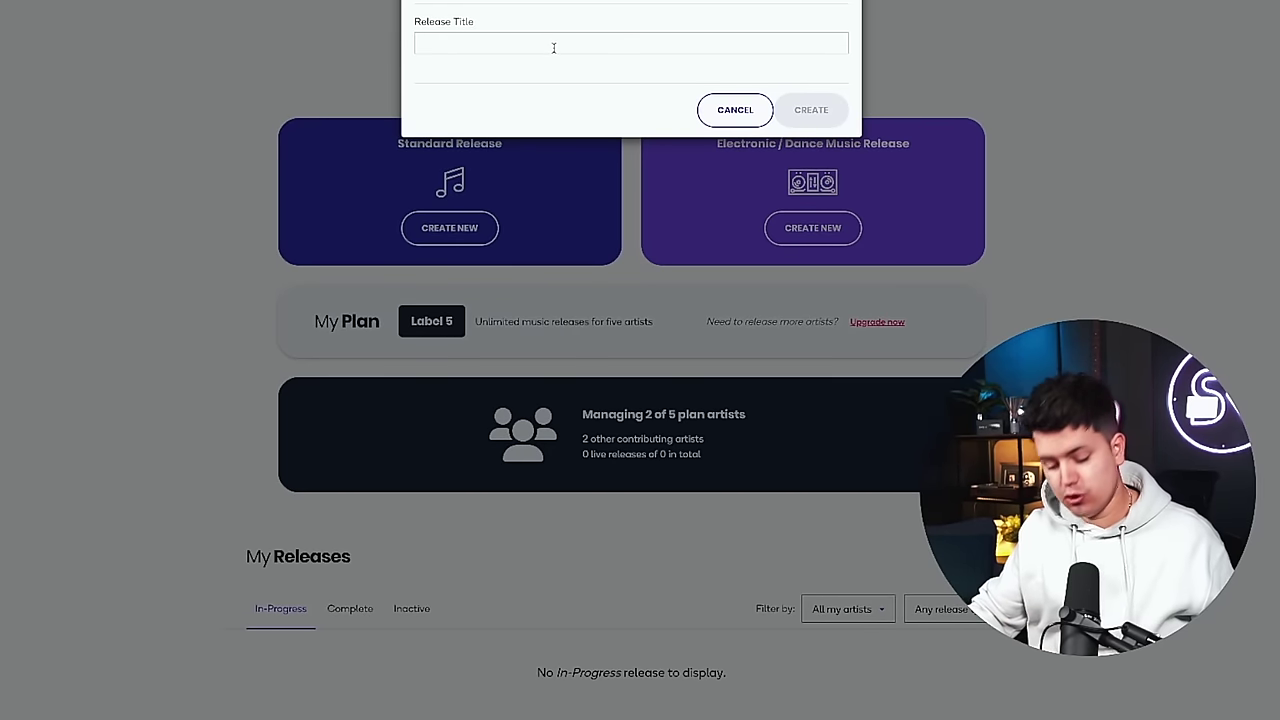
pyautogui.click(553, 47)
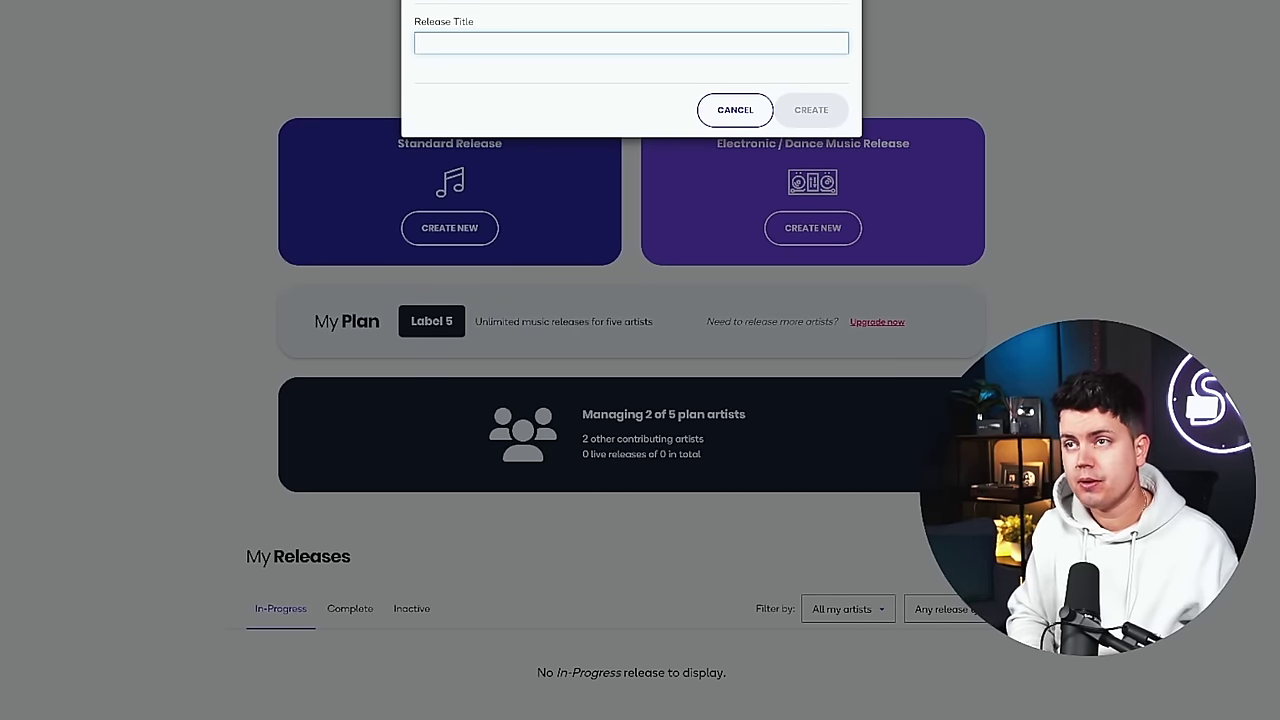
pyautogui.write('Boss Battle')
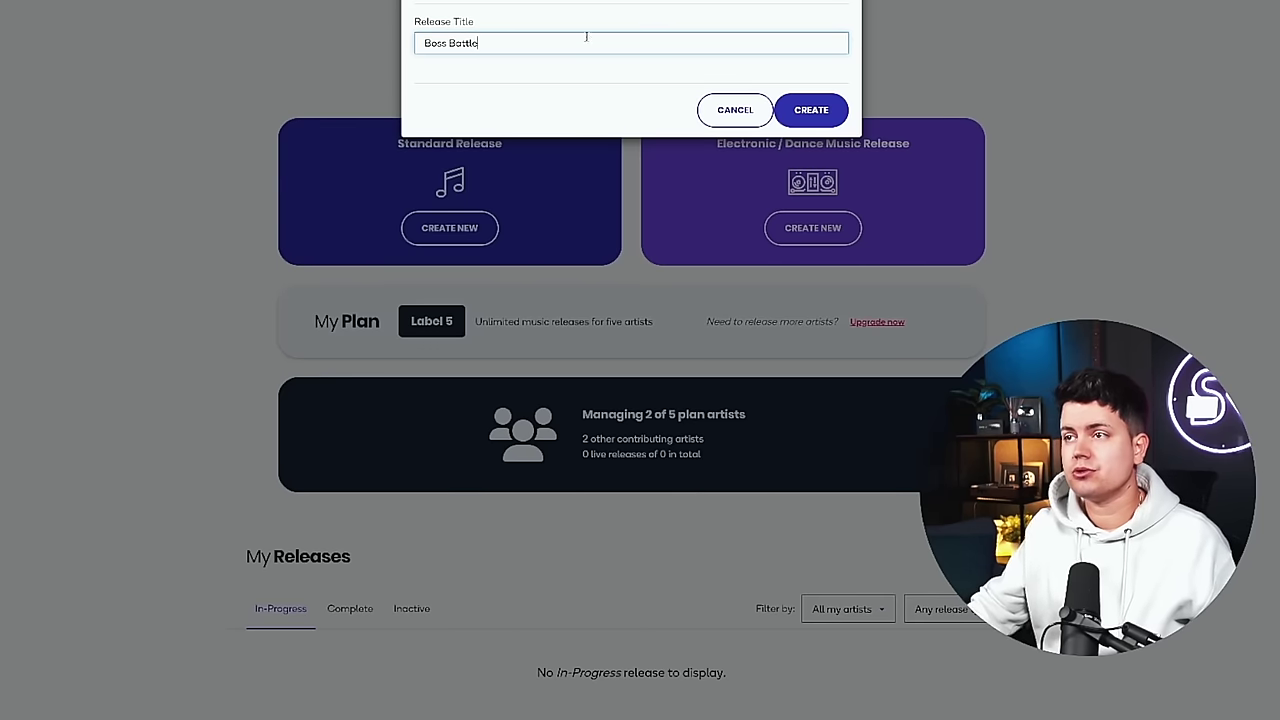
pyautogui.click(808, 109)
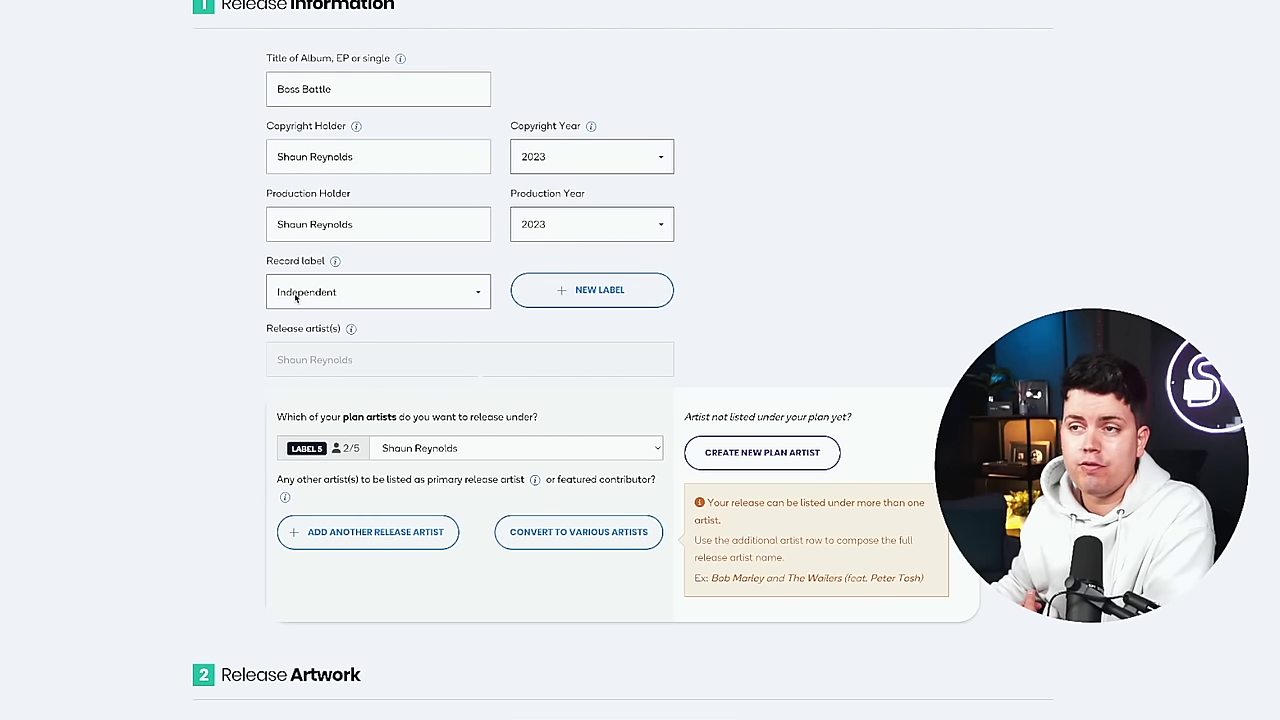
# - Set the record label to SecondBorn Music Group and choose SecondBorn Music Group as the plan artist for the release
pyautogui.click(476, 300)
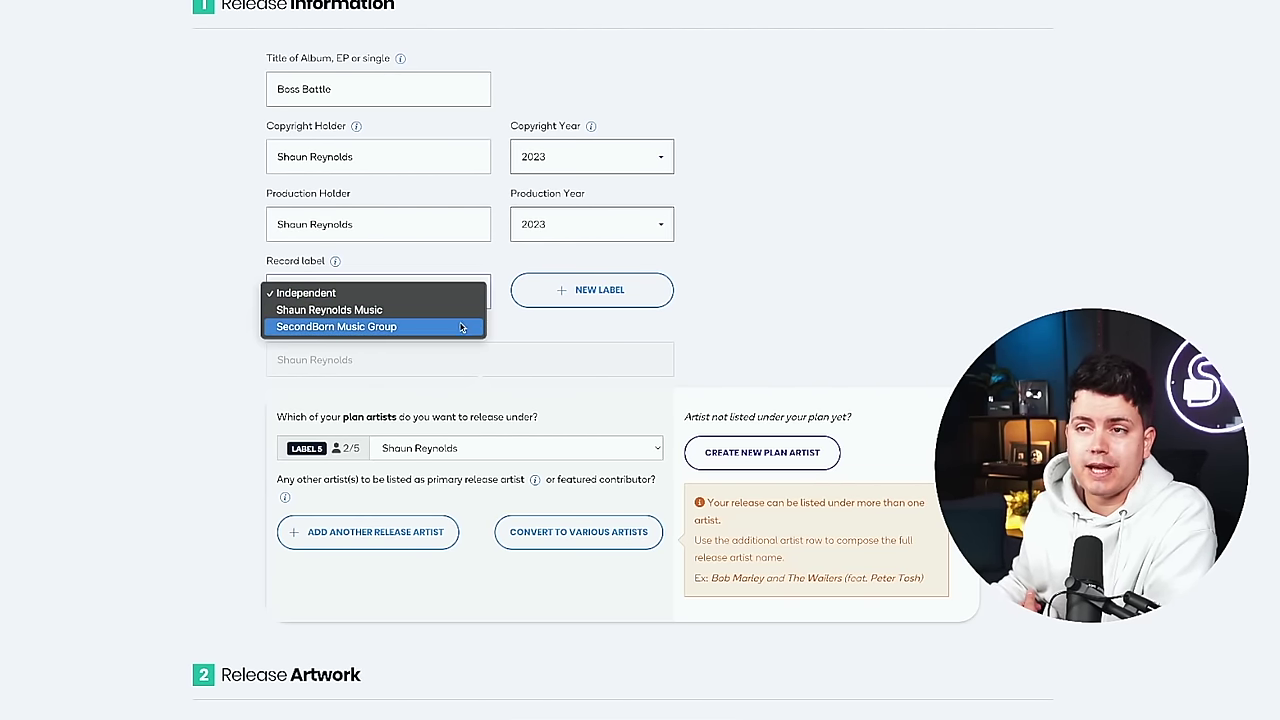
pyautogui.click(450, 327)
pyautogui.scroll(-2, 583, 370)
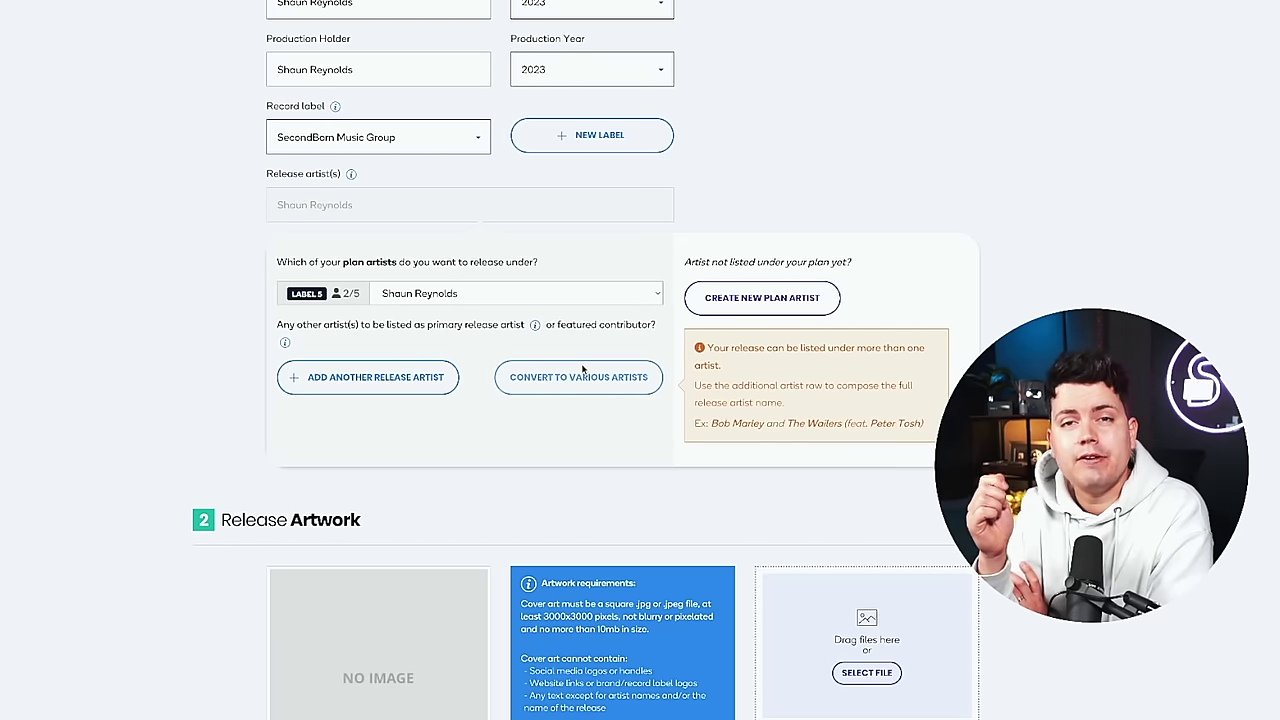
pyautogui.click(480, 293)
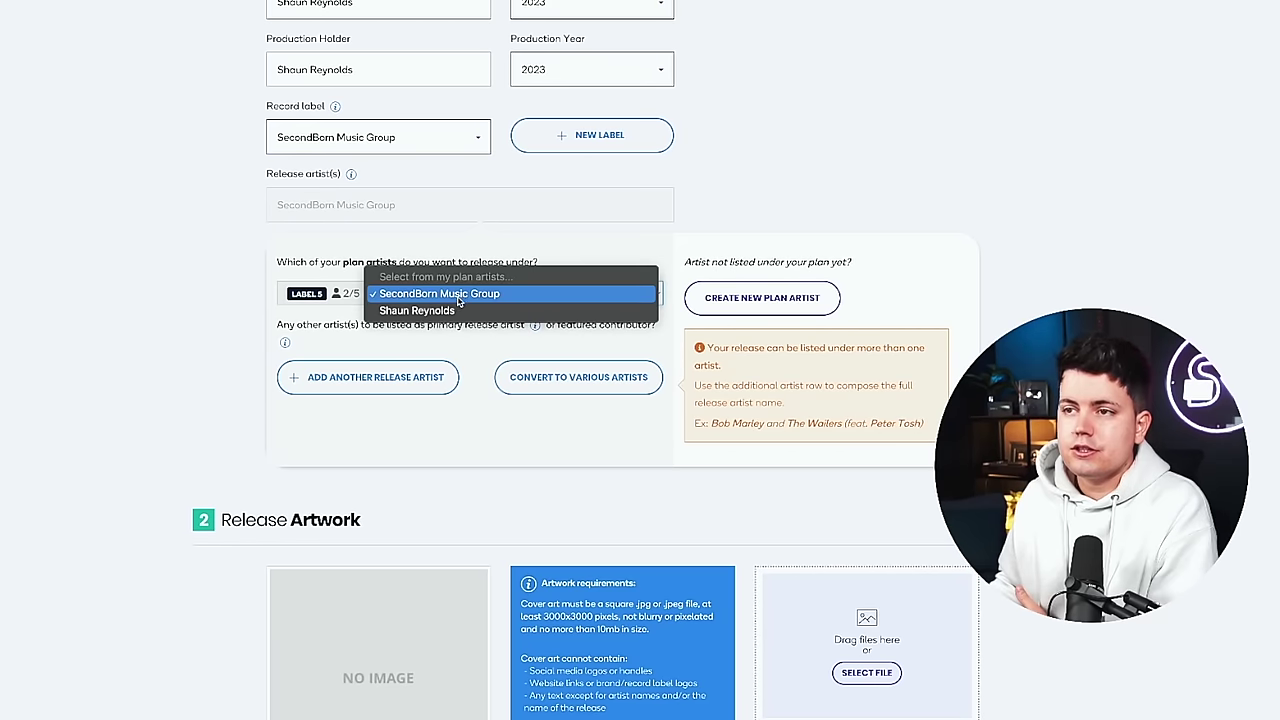
pyautogui.click(461, 294)
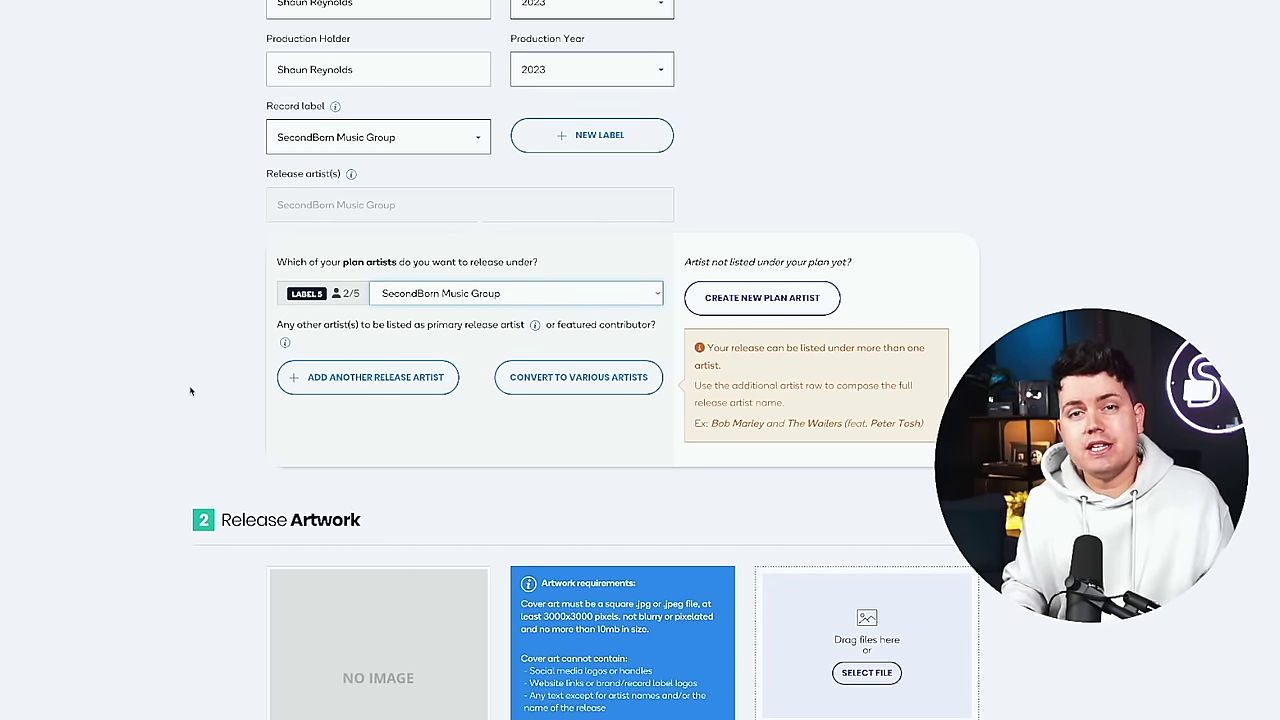
# - Add the first existing contributing artist as an additional release artist and open that artist's role options
pyautogui.click(377, 381)
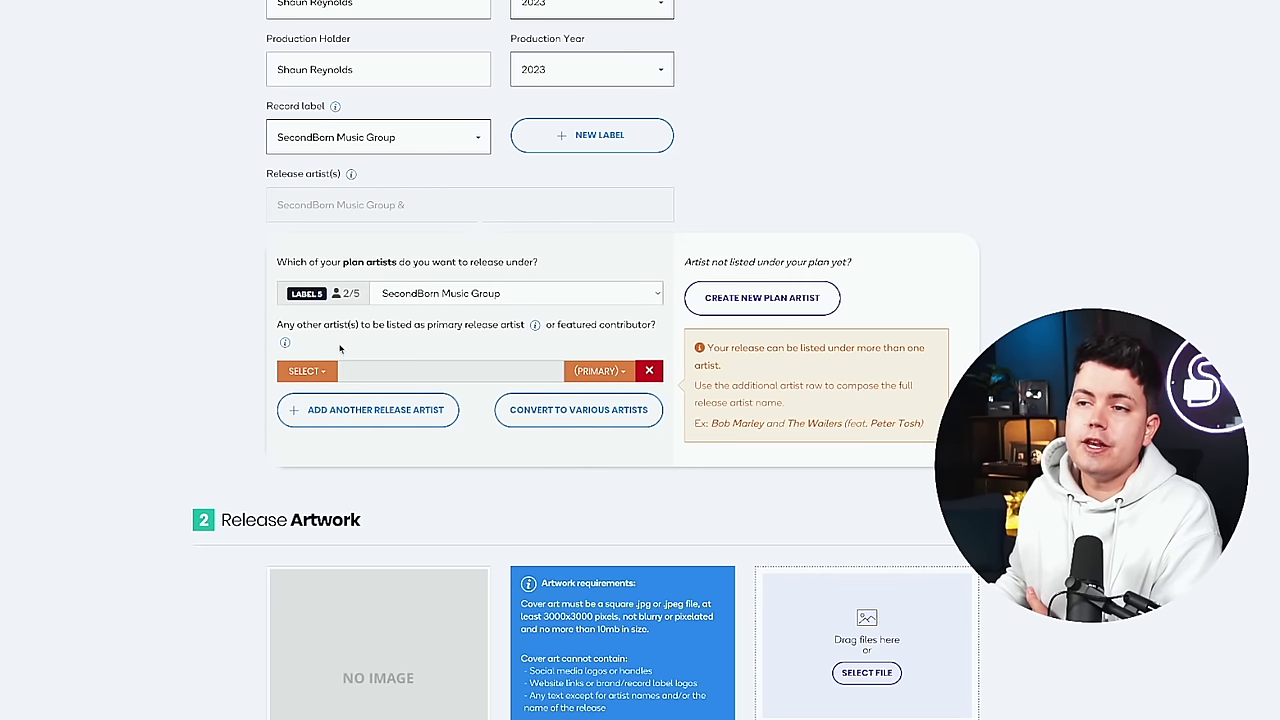
pyautogui.click(326, 371)
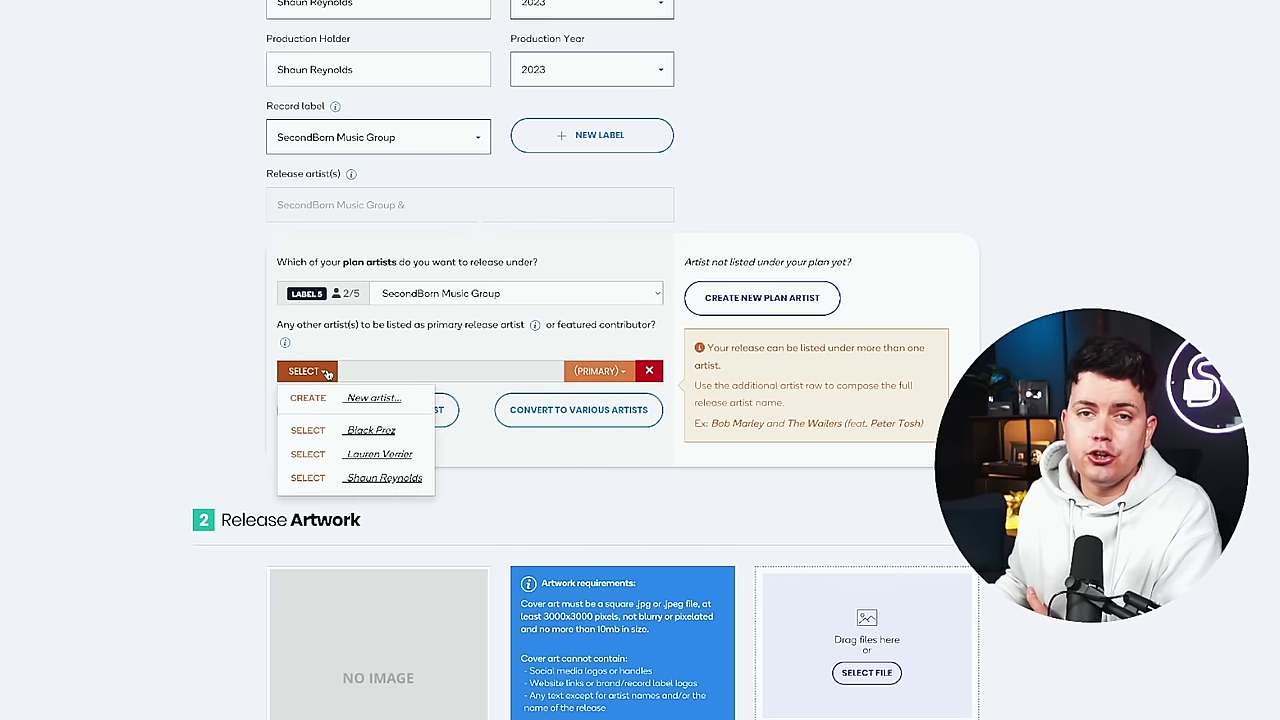
pyautogui.click(365, 430)
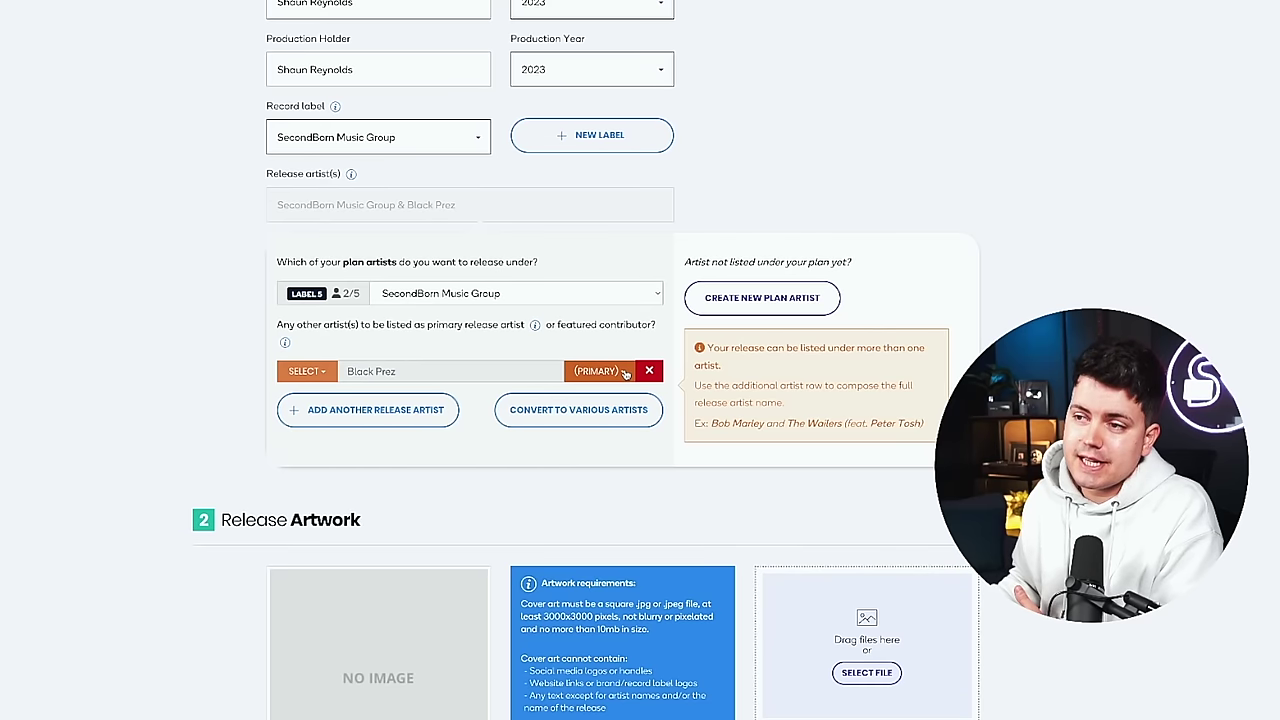
pyautogui.click(625, 373)
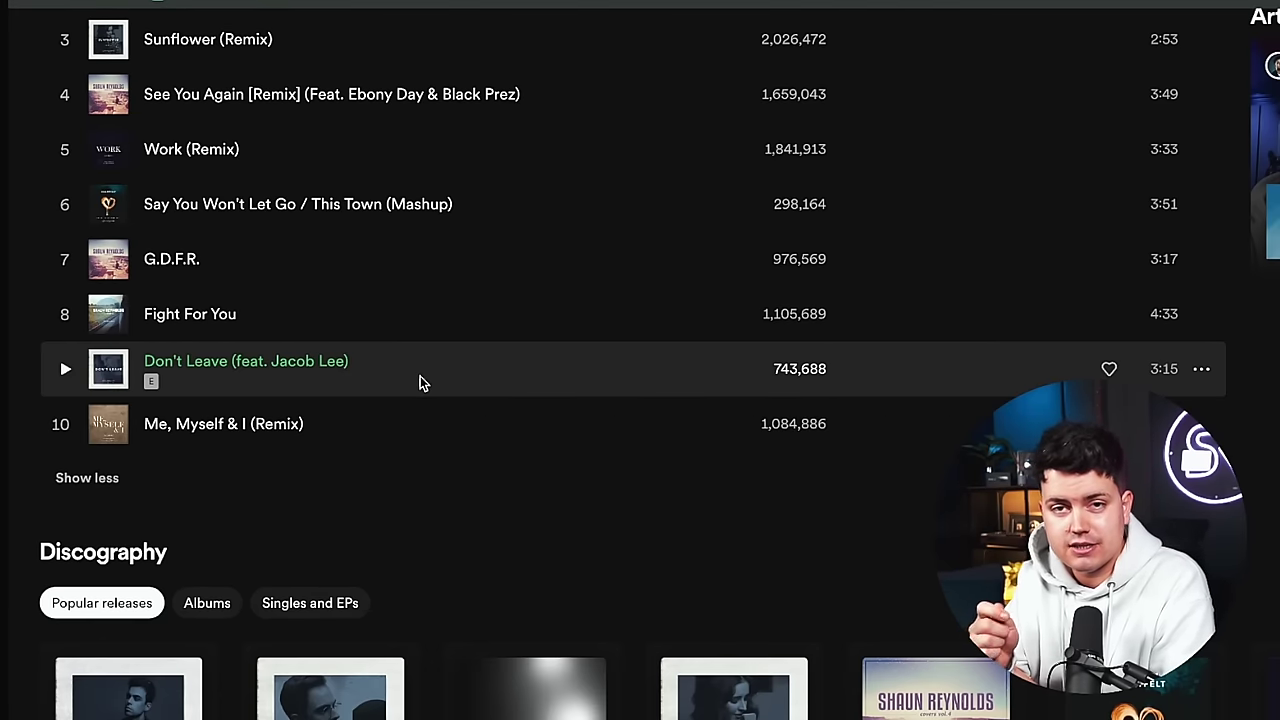
pyautogui.scroll(-15, 638, 617)
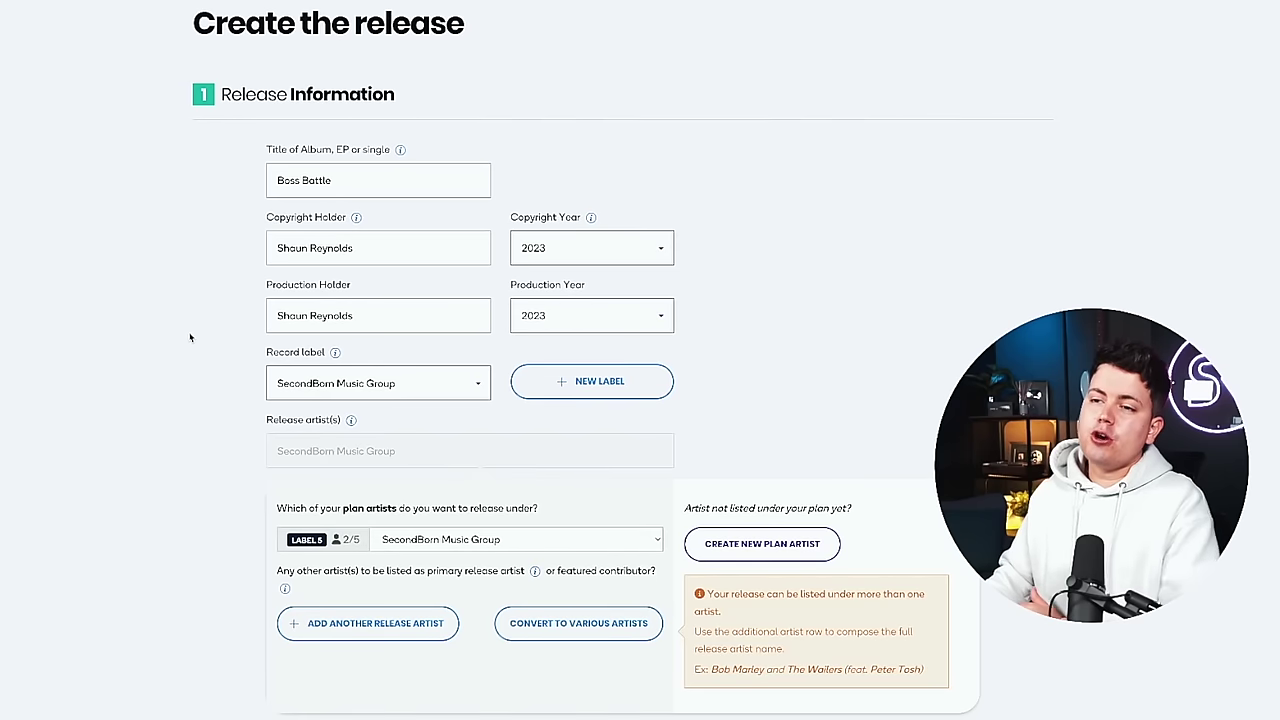
# - Upload BossBattleArt.jpg as the release's cover artwork and open the language options
pyautogui.scroll(-6, 190, 337)
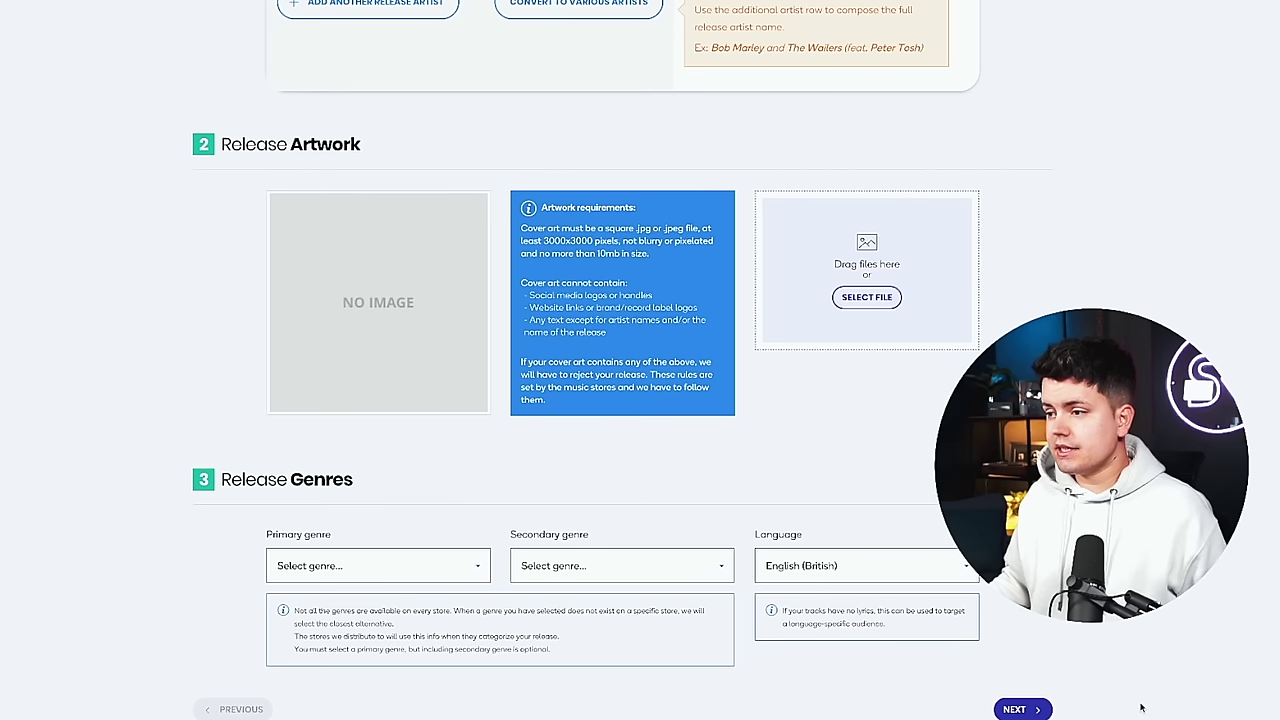
pyautogui.click(851, 296)
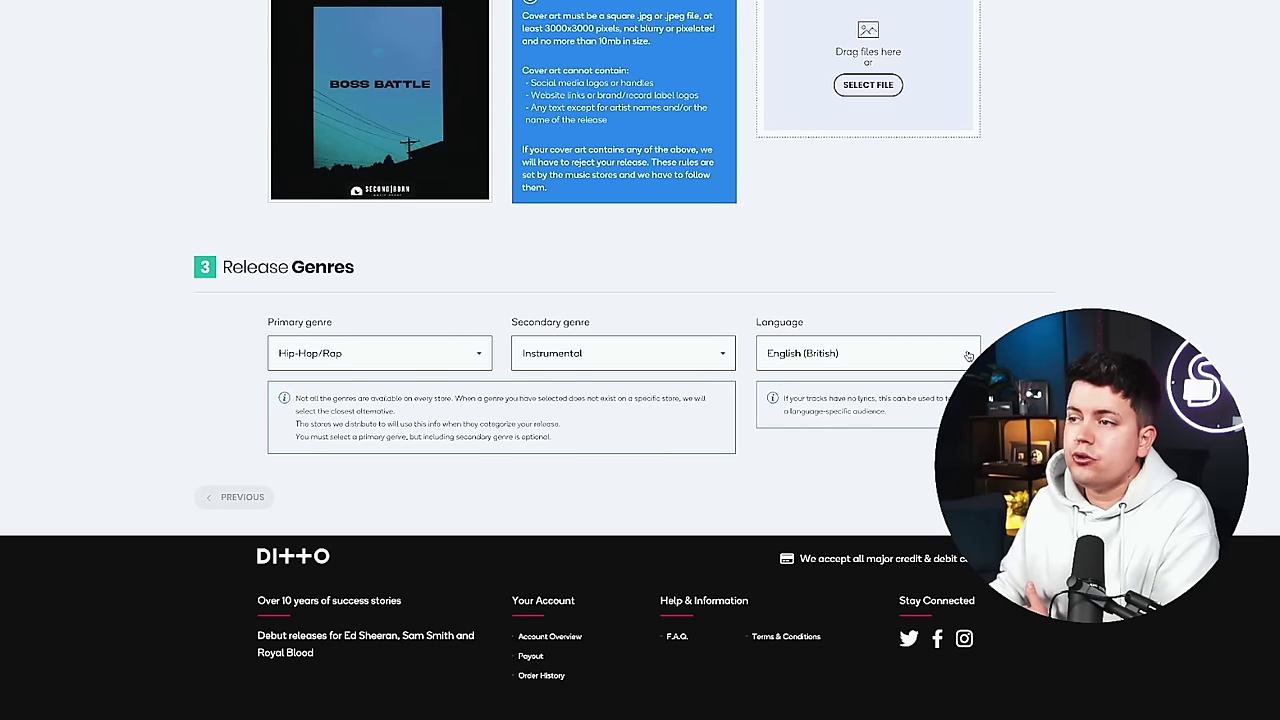
pyautogui.click(962, 353)
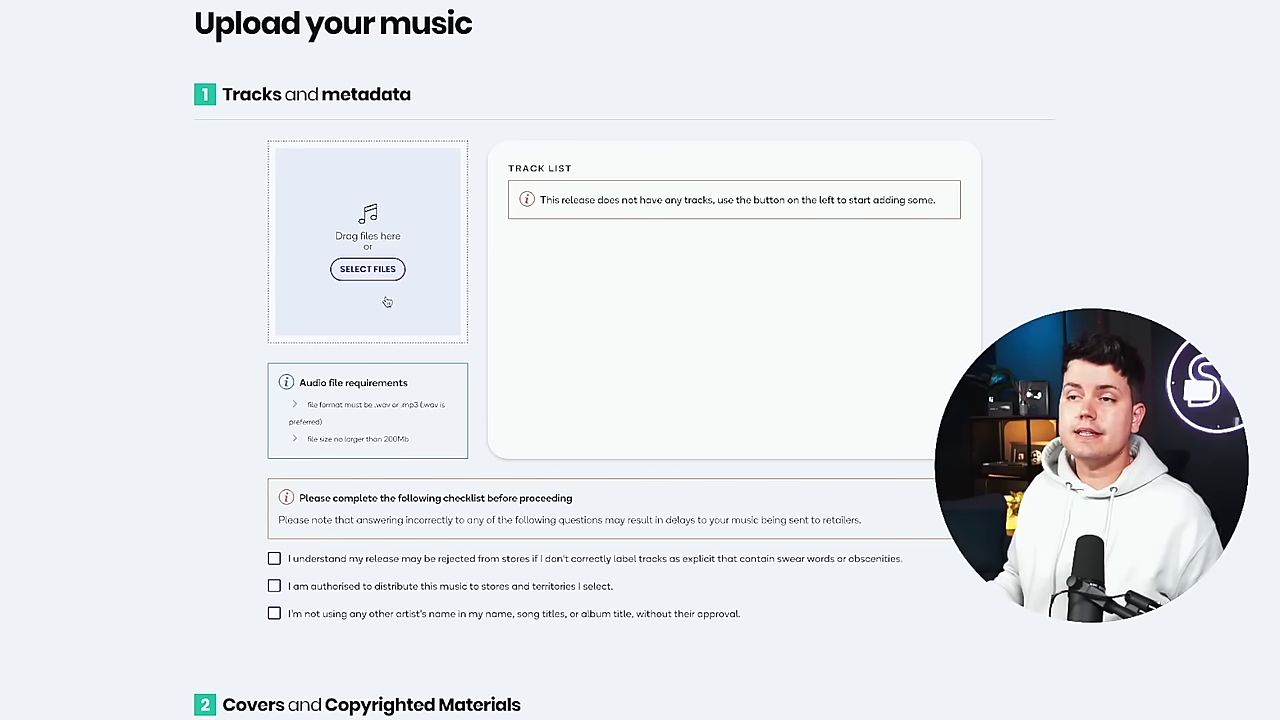
# - Upload the Boss Battle WAV file from the Boss Battle folder as the release's track
pyautogui.click(385, 279)
pyautogui.click(573, 241)
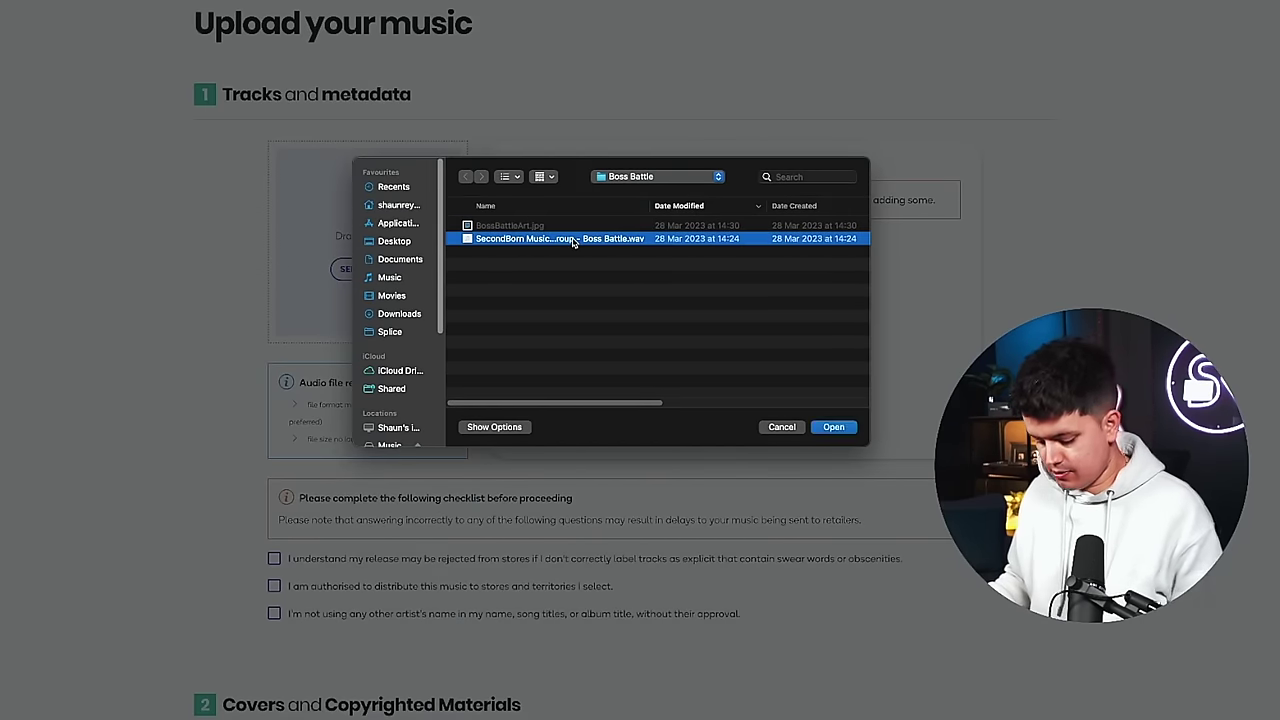
pyautogui.doubleClick(573, 241)
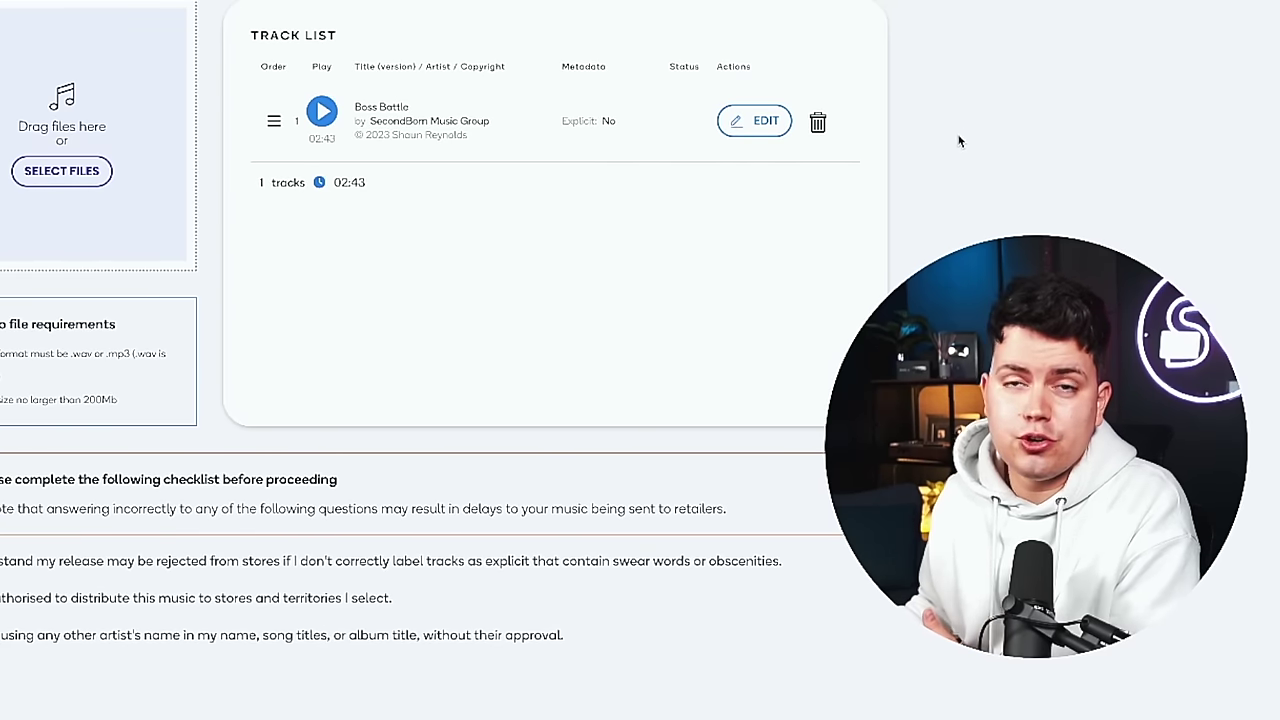
# - Open the Boss Battle track for editing and review its preview, mix version, artist, copyright, ISRC and explicit content settings
pyautogui.click(754, 121)
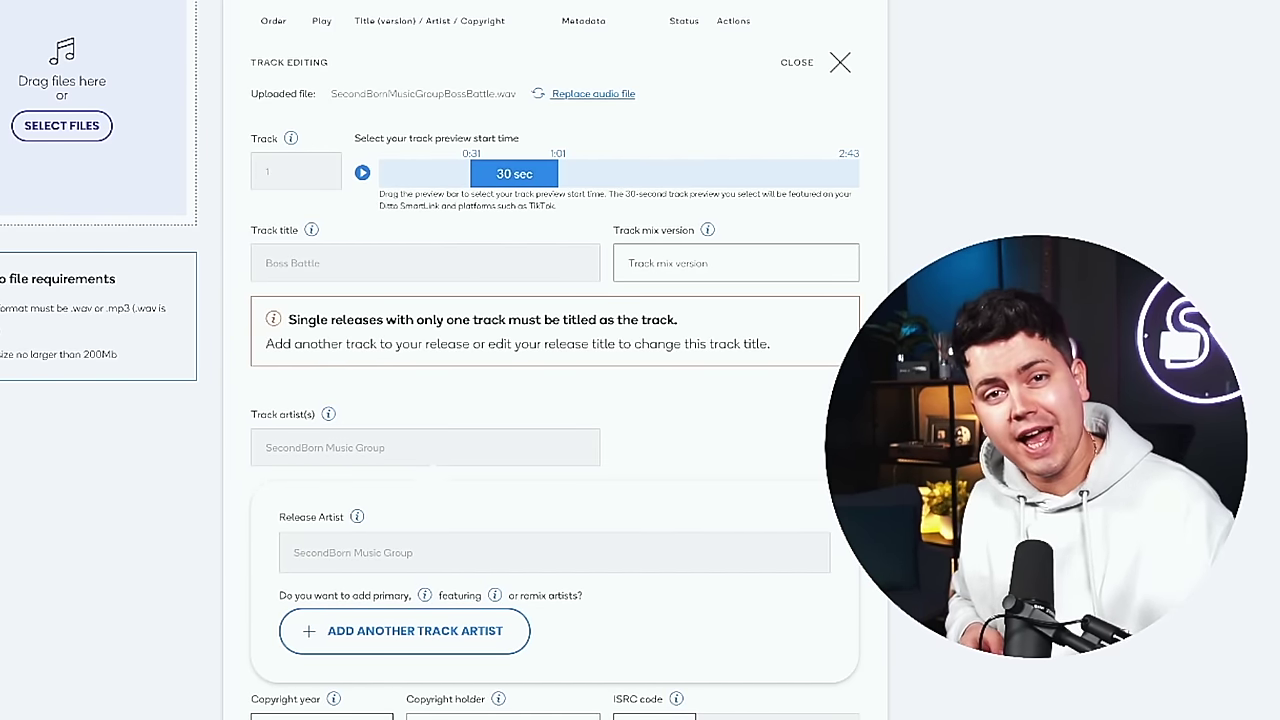
pyautogui.click(813, 256)
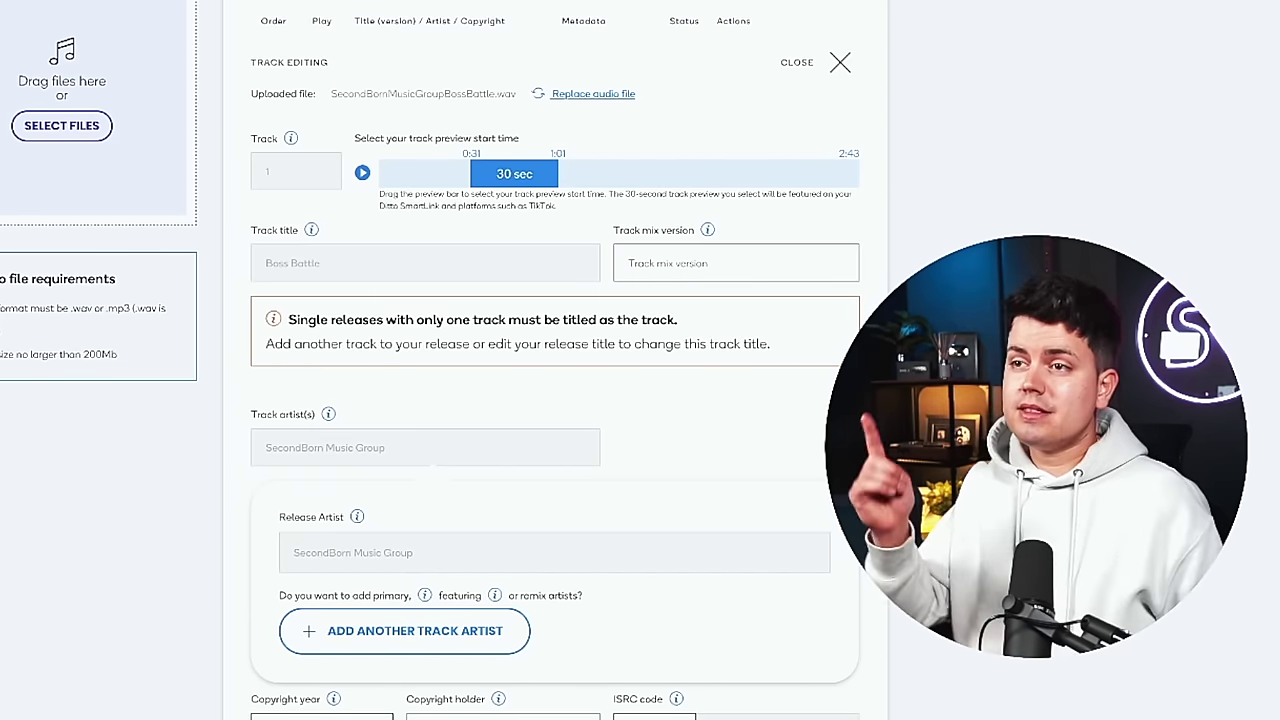
pyautogui.scroll(1, 597, 441)
pyautogui.scroll(-3, 597, 441)
pyautogui.scroll(-1, 597, 441)
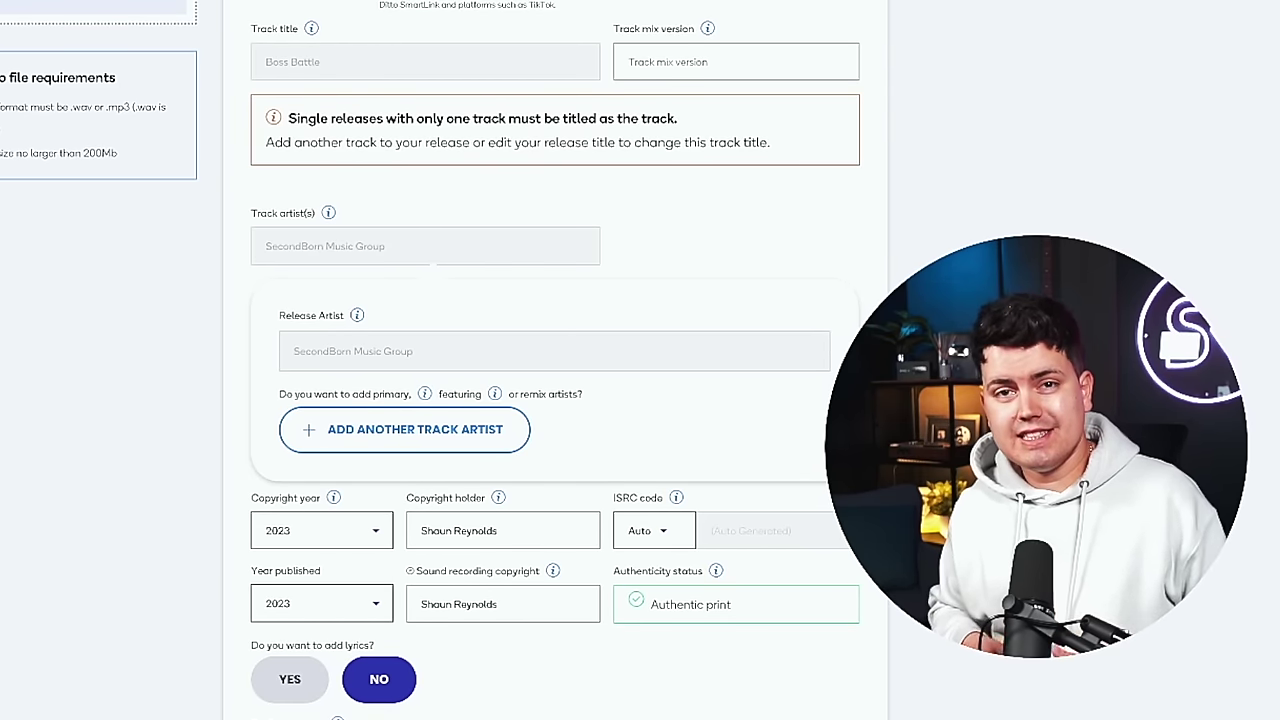
pyautogui.scroll(-2, 818, 181)
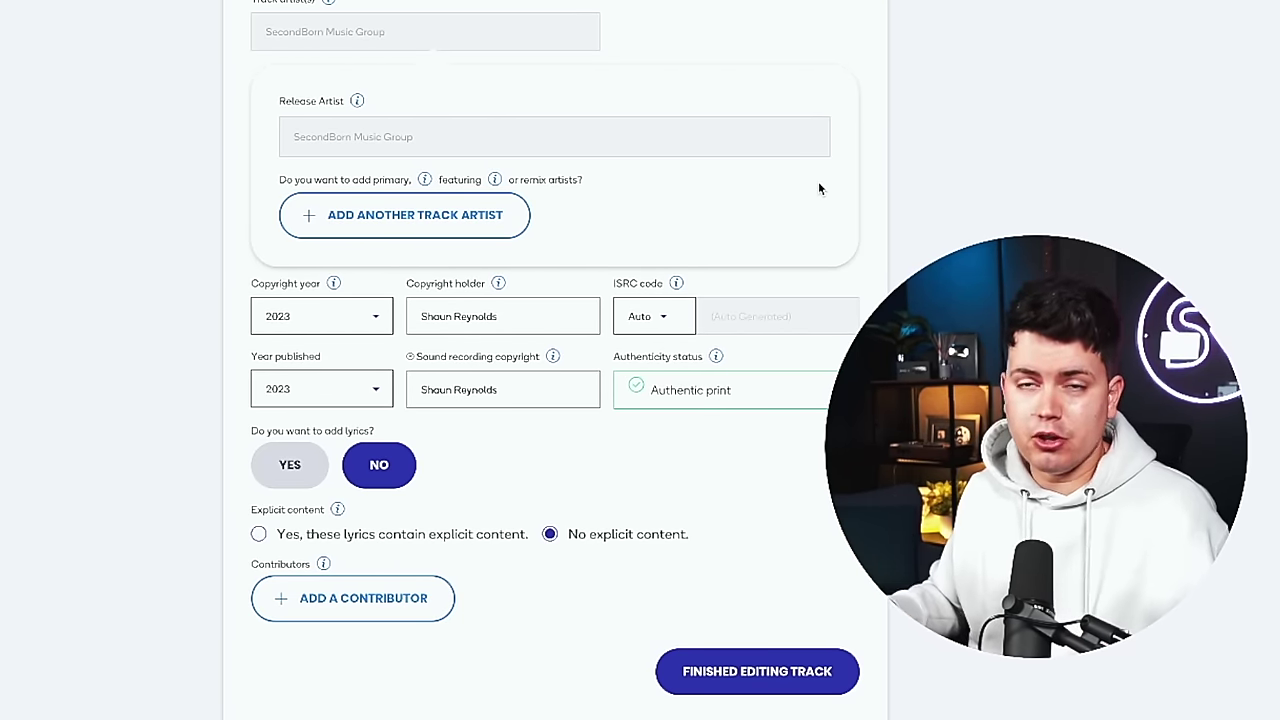
pyautogui.scroll(-3, 157, 156)
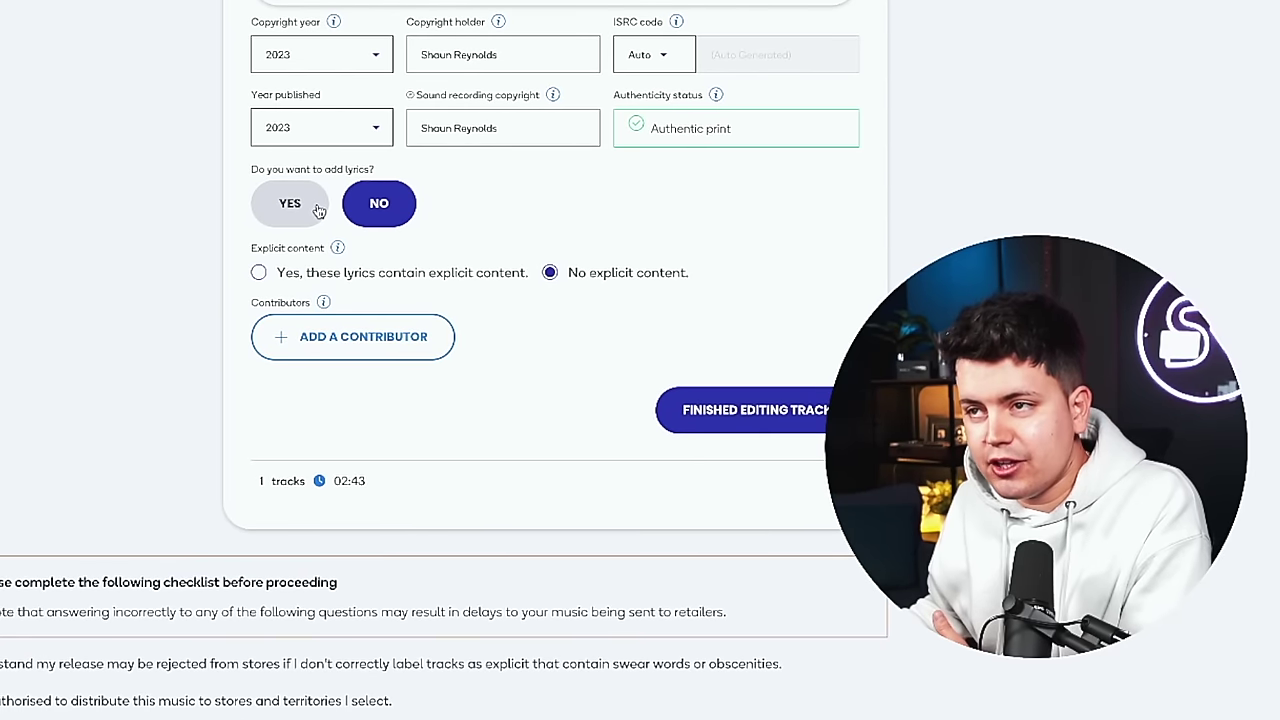
# - Turn on lyrics for the track to view the lyrics entry options, and turn lyrics off again
pyautogui.click(316, 206)
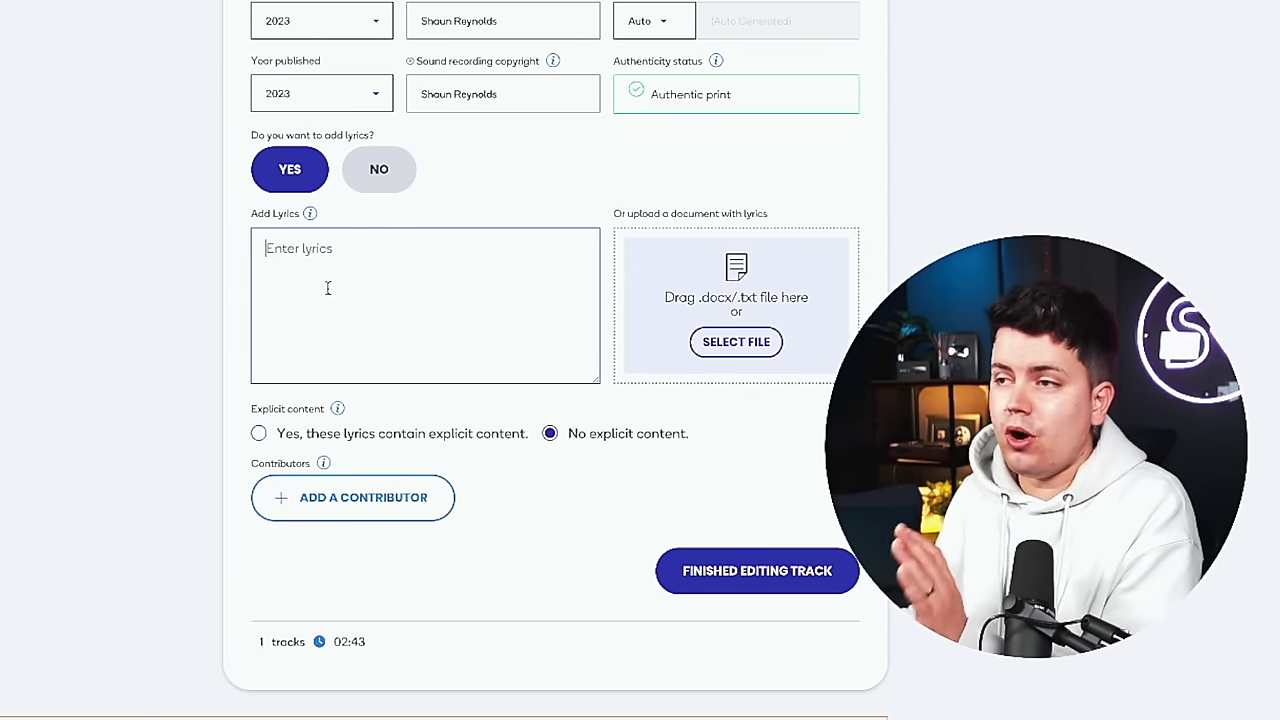
pyautogui.click(379, 169)
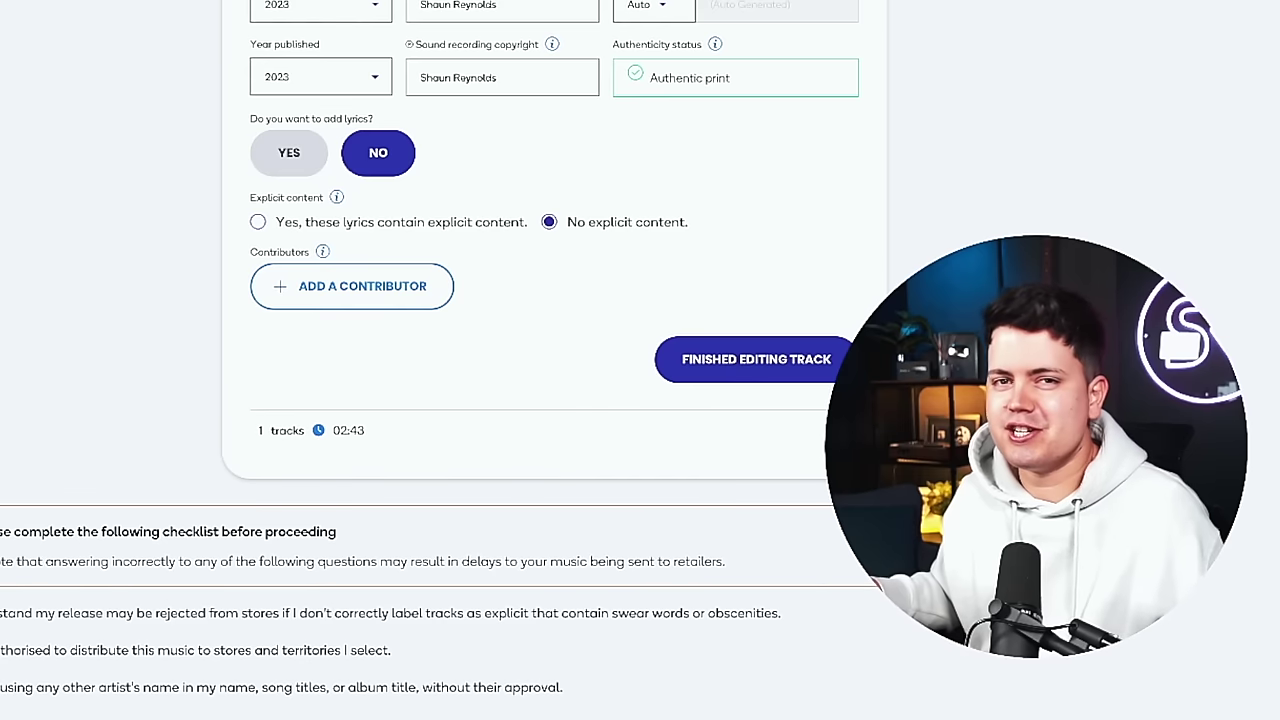
pyautogui.scroll(3, 540, 400)
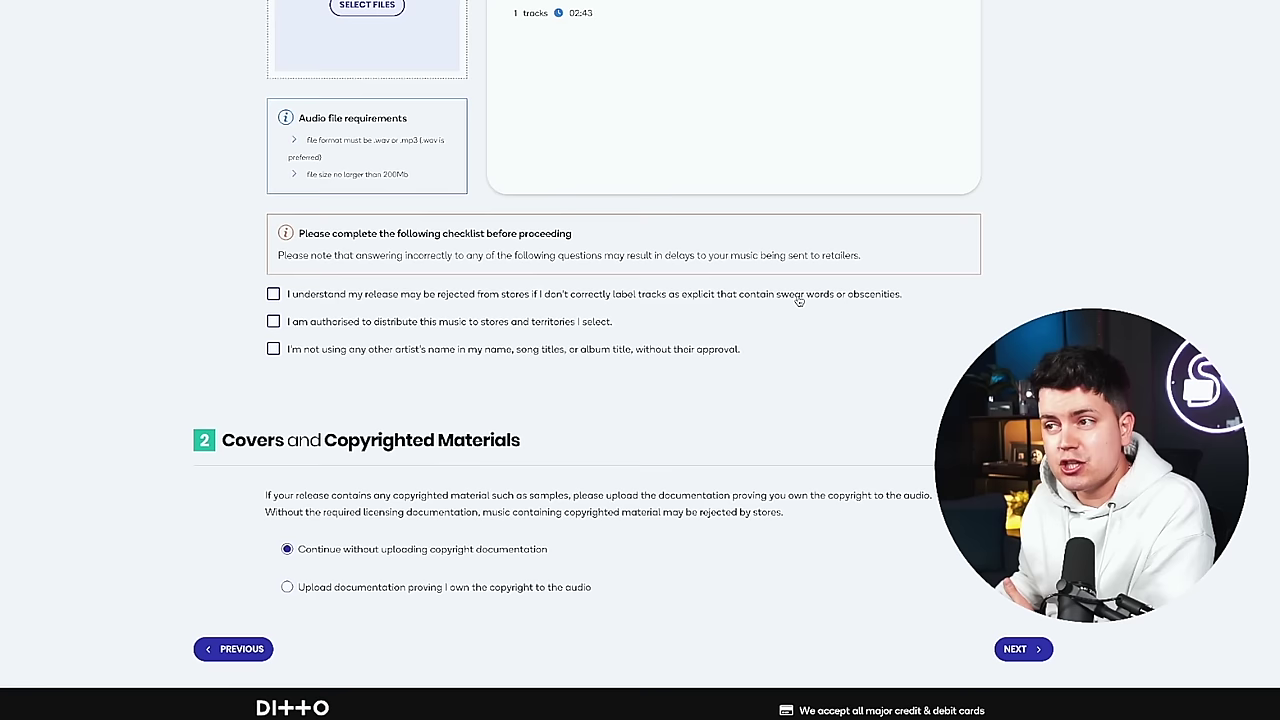
# - Accept all three checklist statements covering explicit labelling, distribution authorisation and use of other artists' names
pyautogui.click(274, 295)
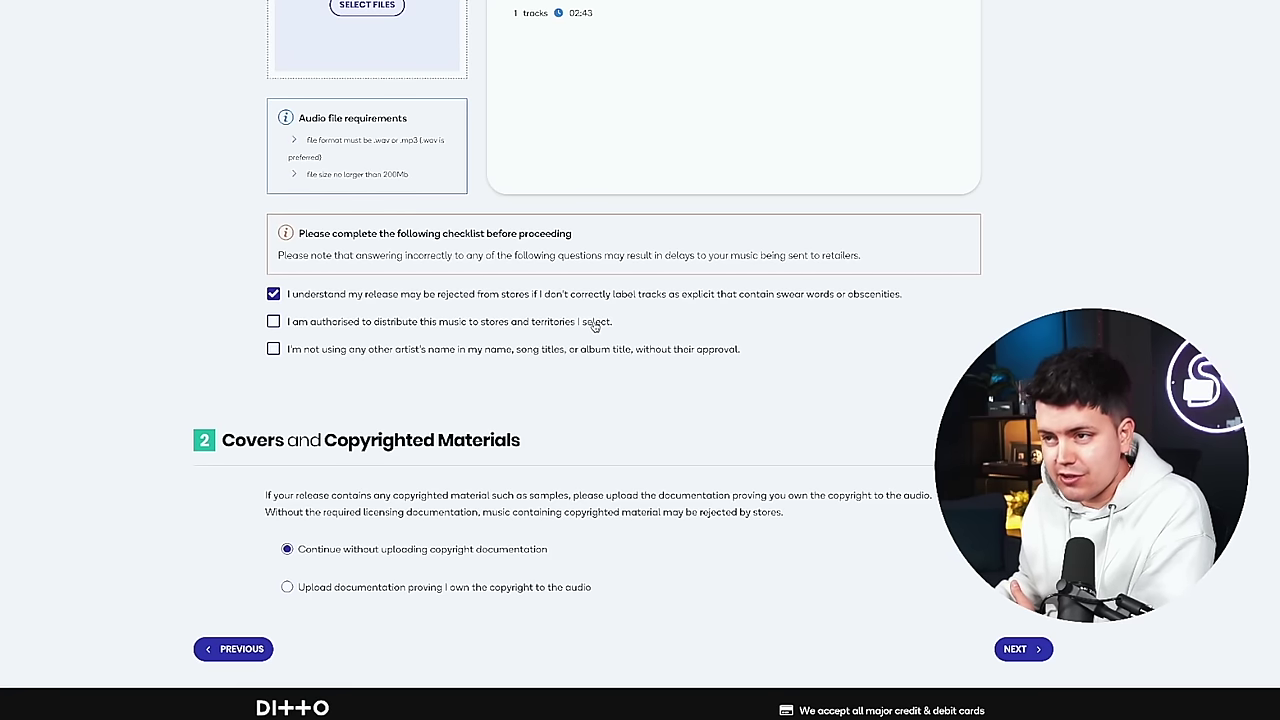
pyautogui.click(272, 321)
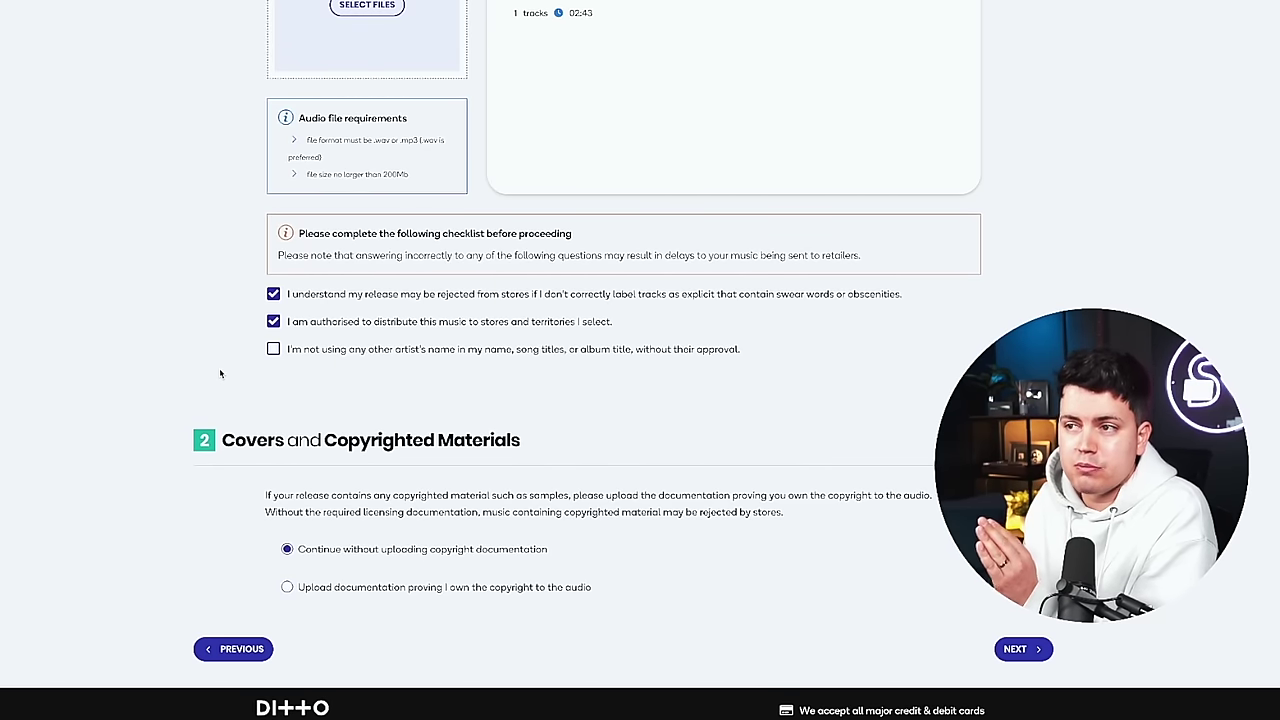
pyautogui.click(273, 349)
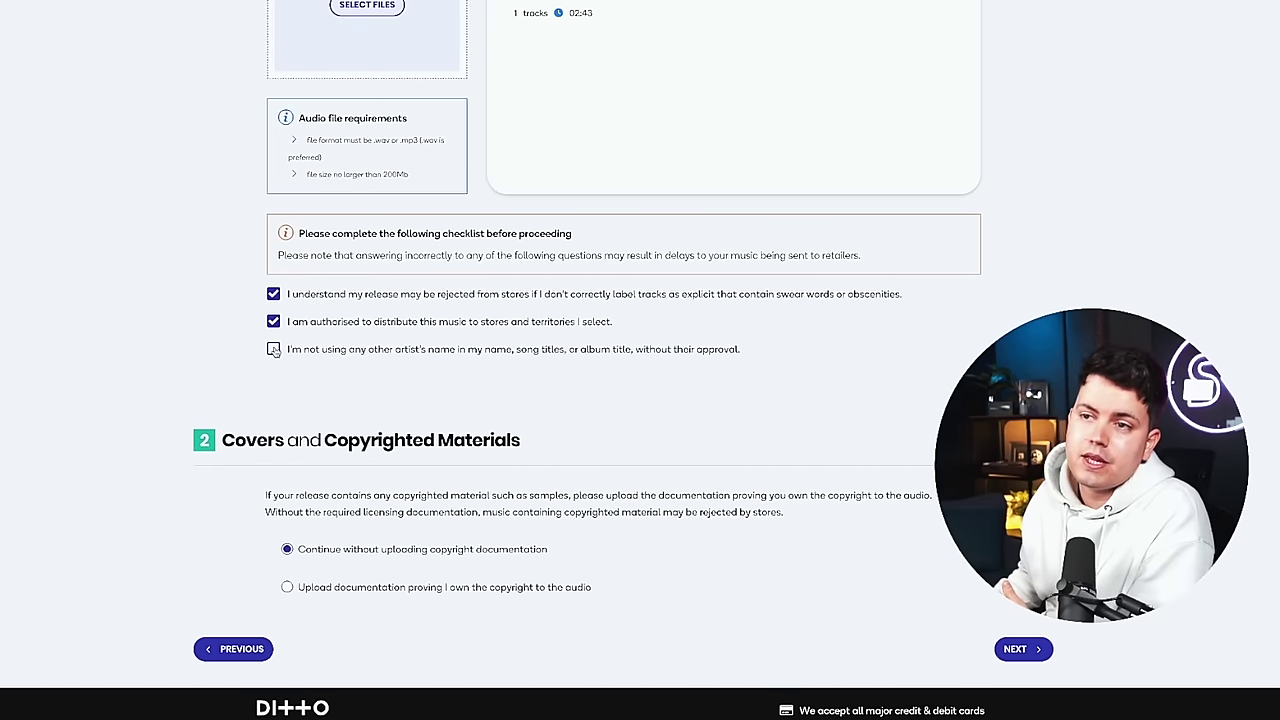
pyautogui.scroll(-1, 563, 407)
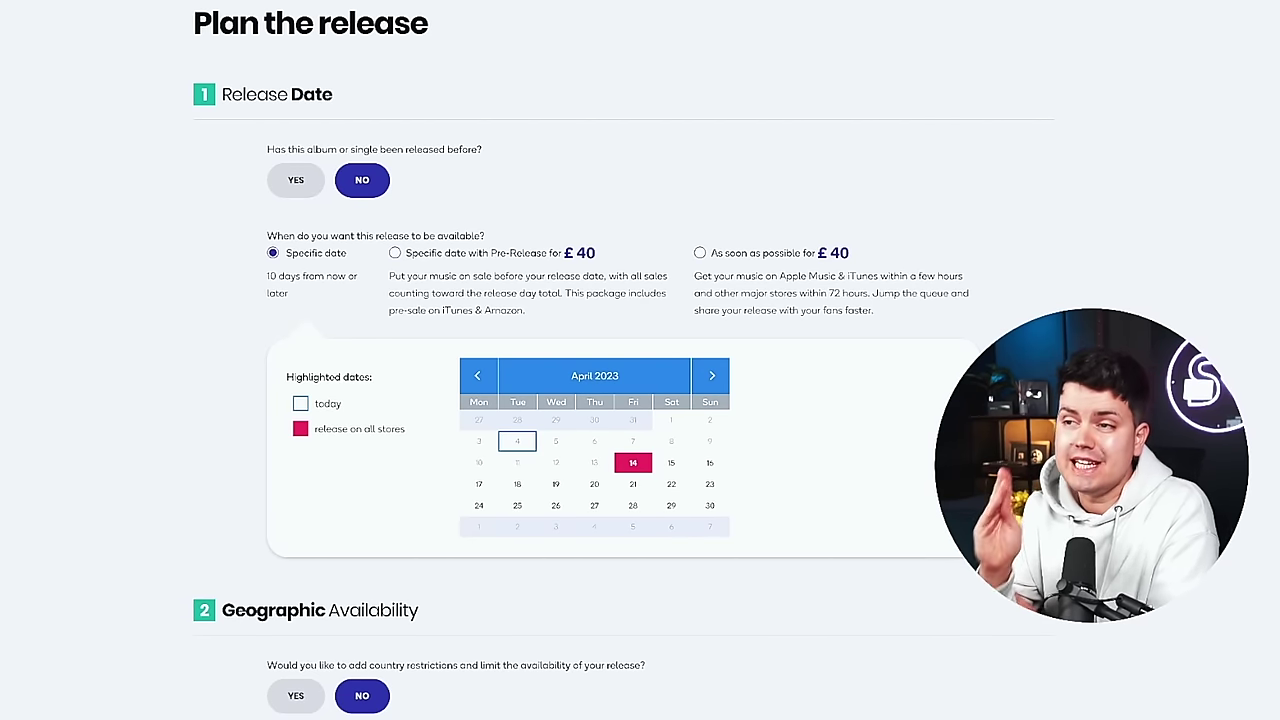
# - Set the release date to 12 May 2023 and opt to register the music for national or worldwide charts
pyautogui.scroll(-1, 623, 363)
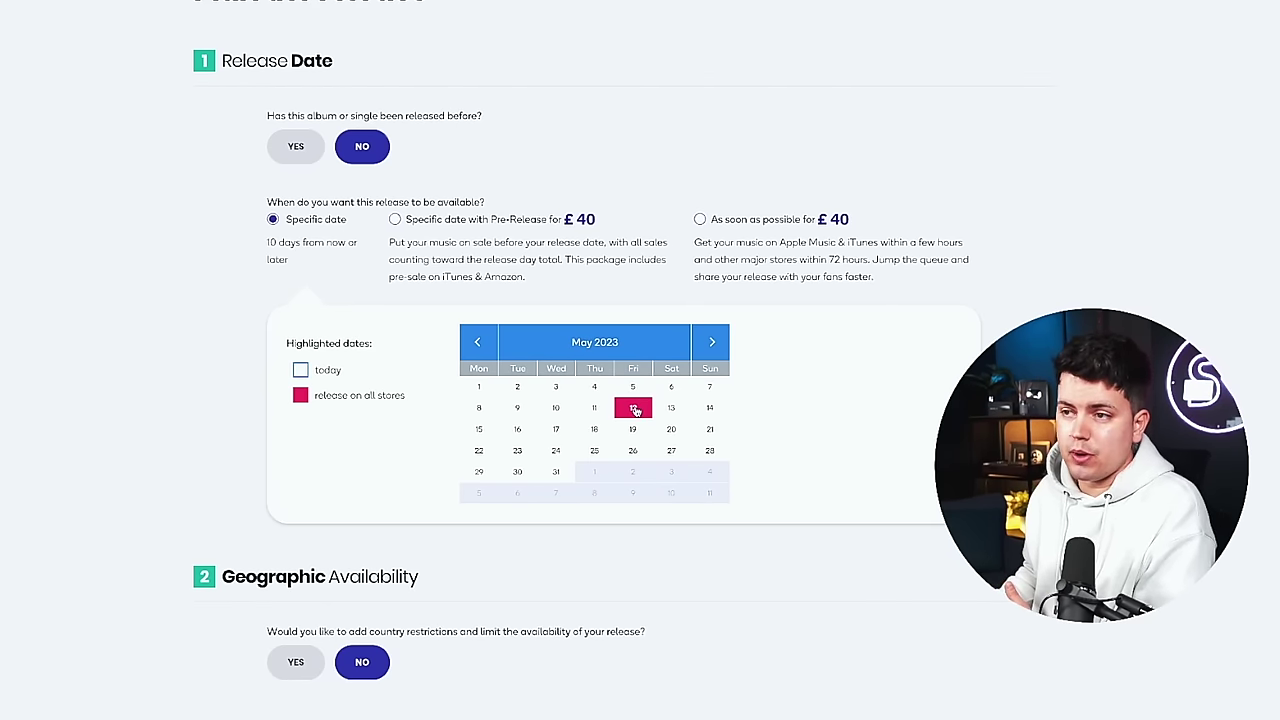
pyautogui.scroll(-2, 183, 269)
pyautogui.scroll(-1, 183, 269)
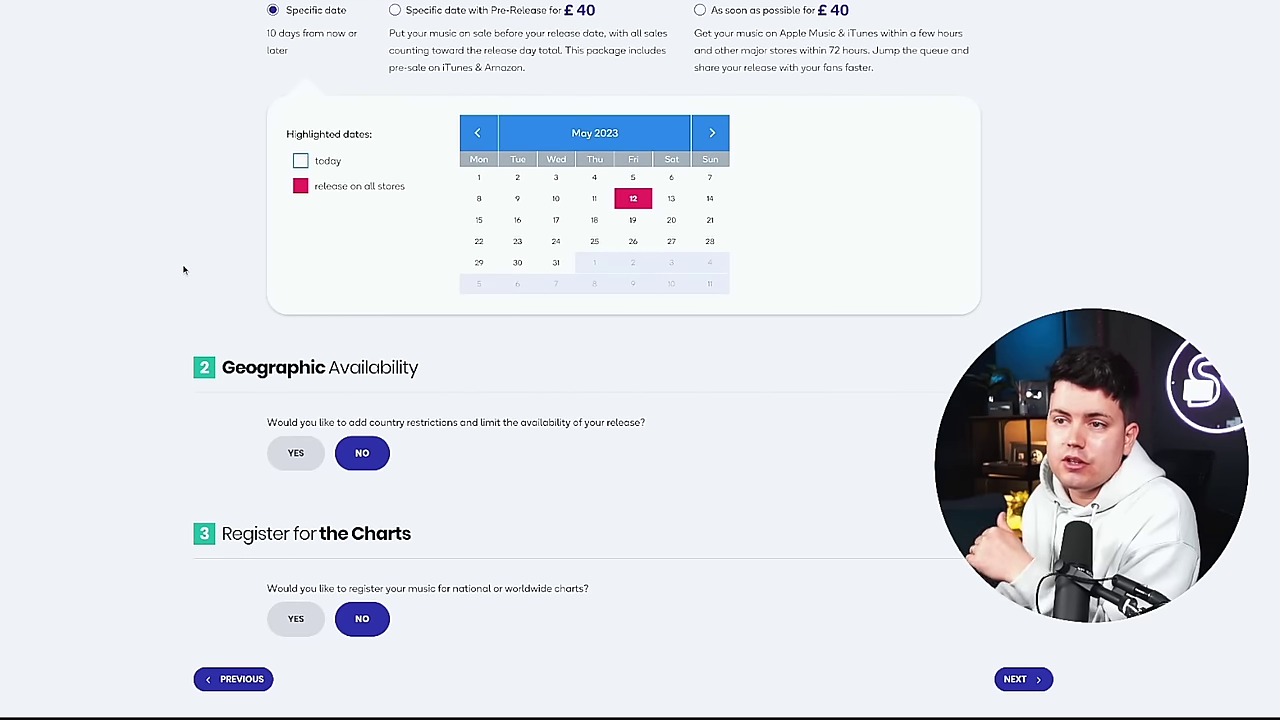
pyautogui.scroll(-2, 183, 269)
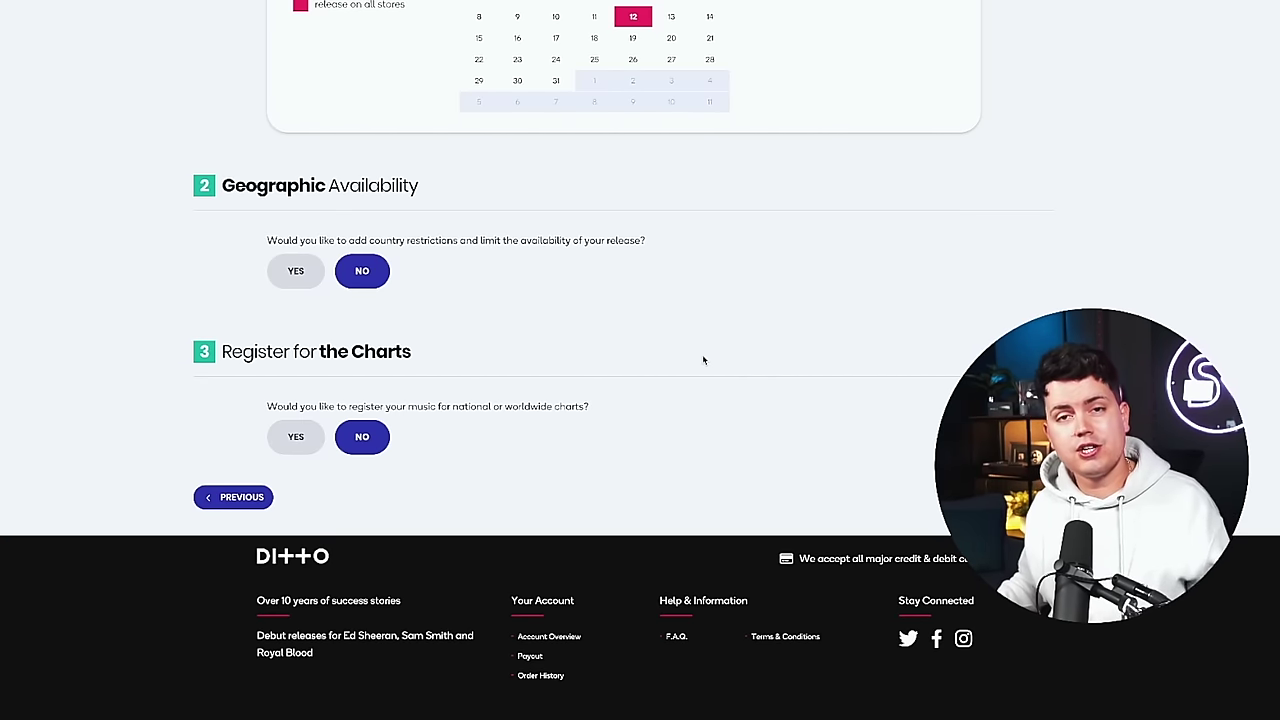
pyautogui.click(296, 437)
pyautogui.scroll(-2, 464, 480)
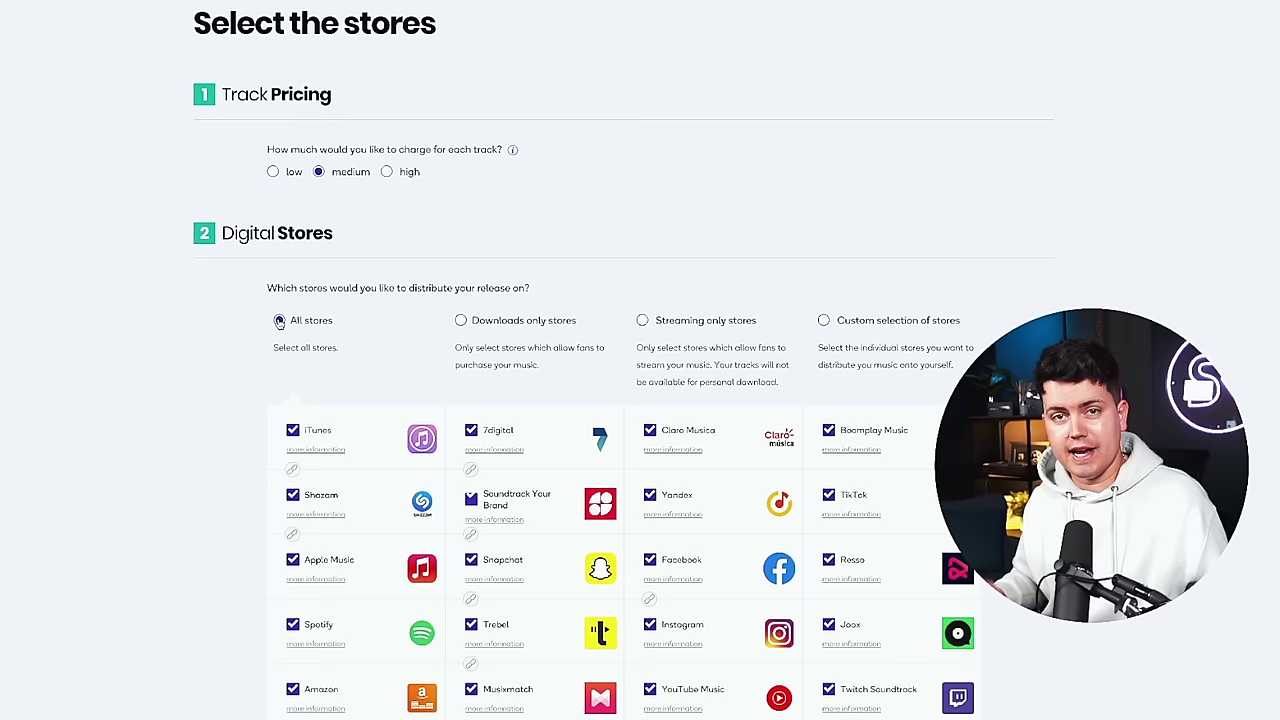
# - Switch the digital stores to a custom selection containing only Spotify, and add the release to the basket
pyautogui.click(857, 328)
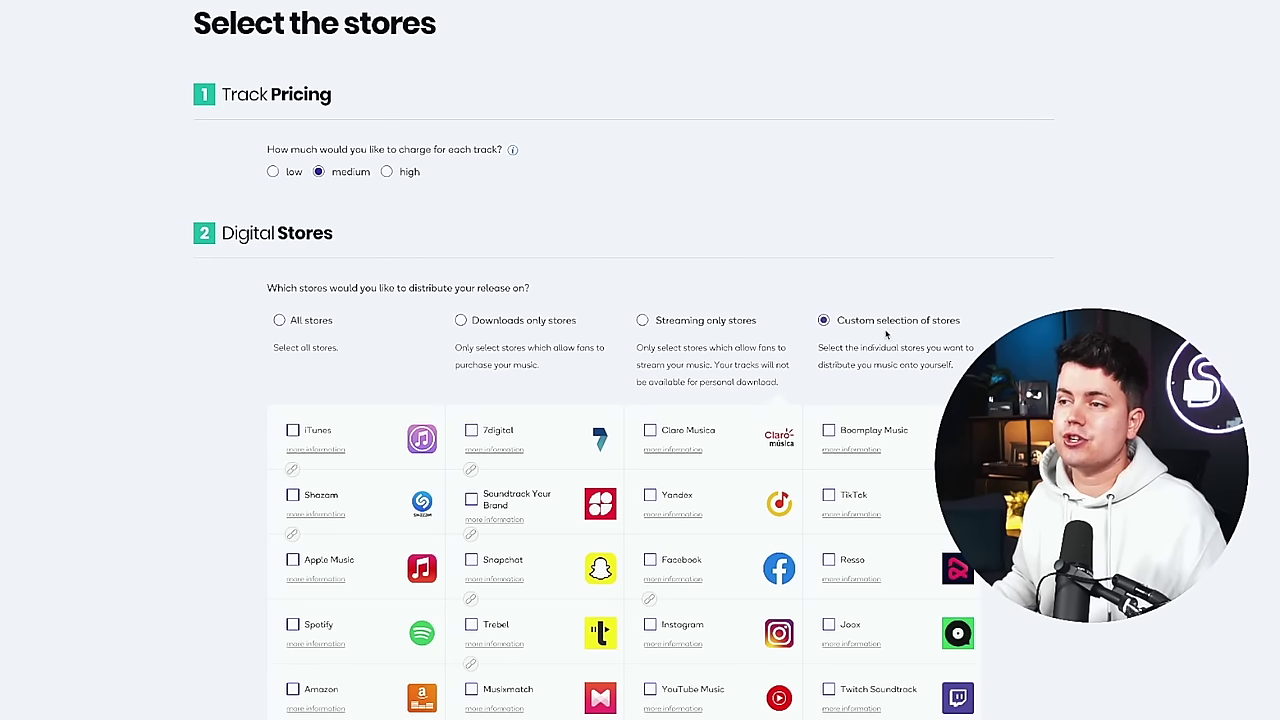
pyautogui.scroll(-3, 246, 371)
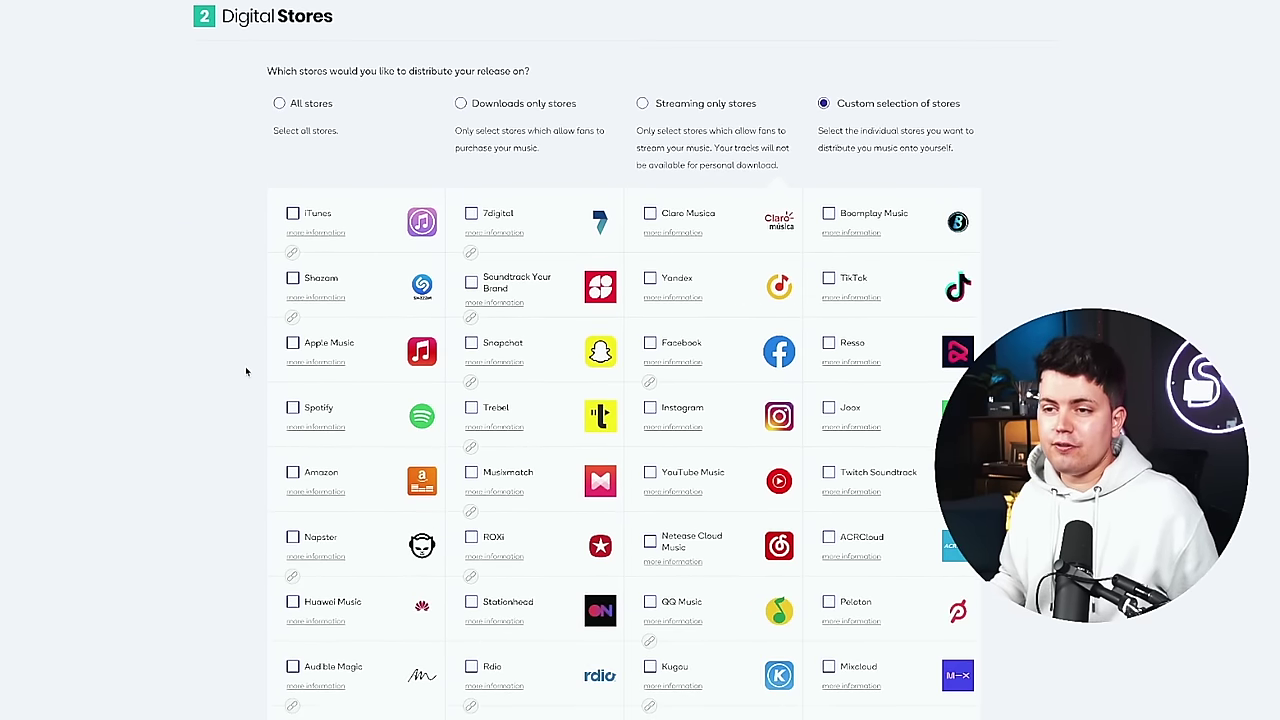
pyautogui.click(292, 391)
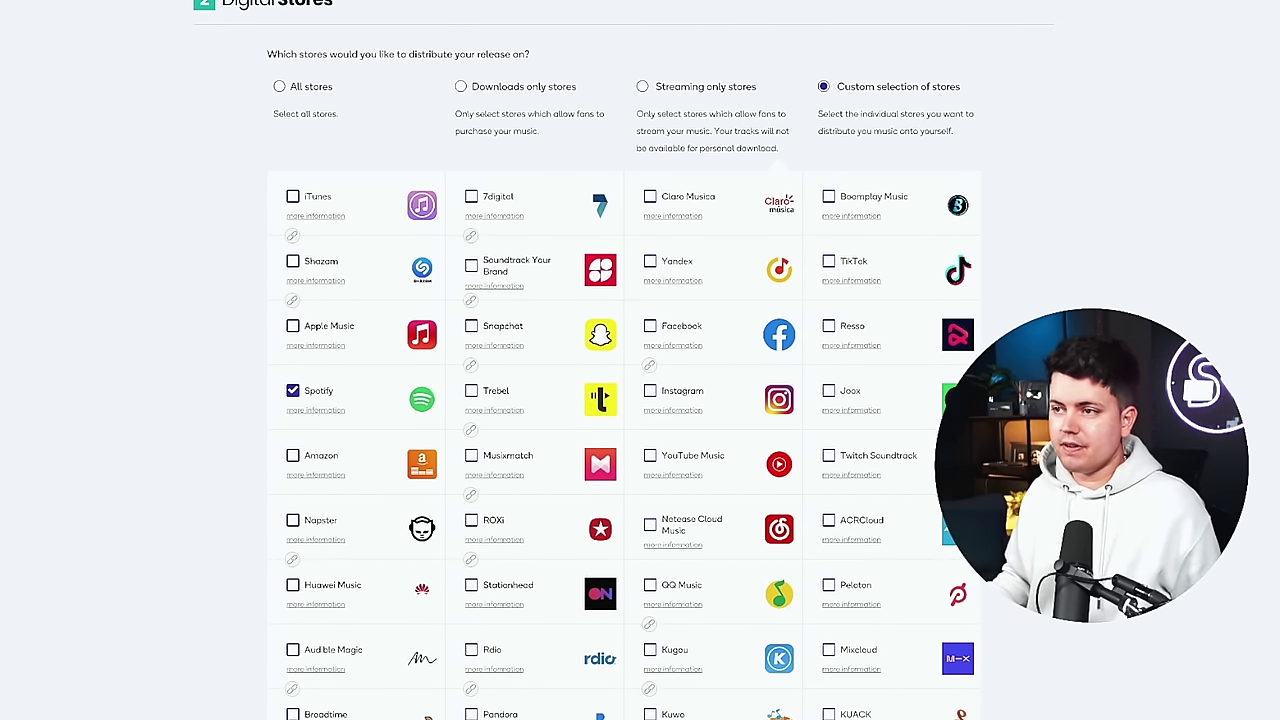
pyautogui.scroll(-12, 746, 223)
pyautogui.scroll(3, 746, 223)
pyautogui.scroll(-3, 746, 224)
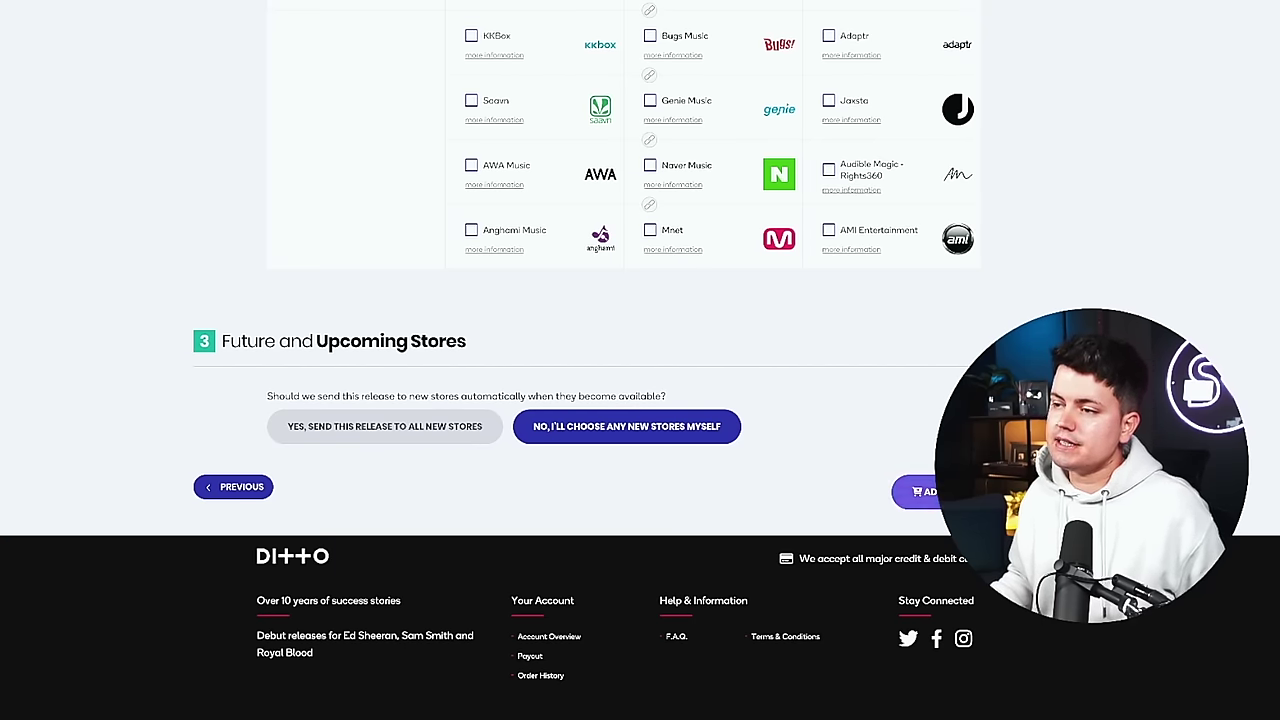
pyautogui.click(925, 491)
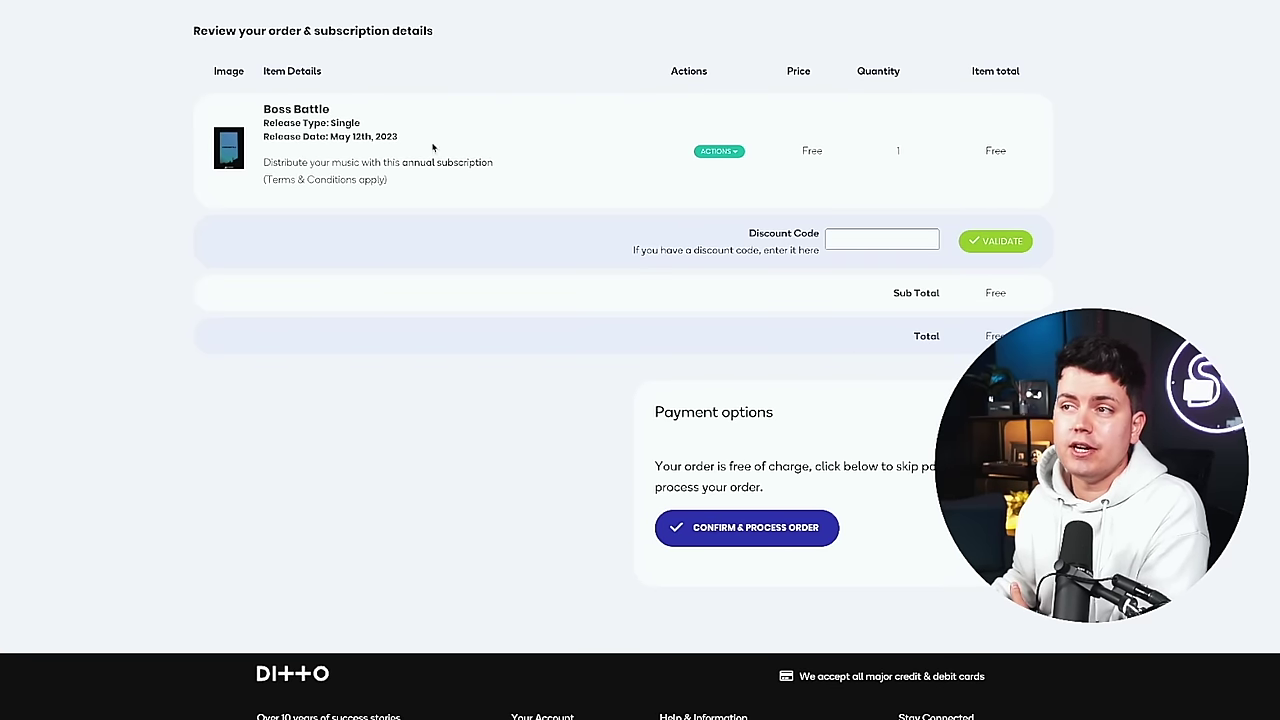
# - Check the actions available for the Boss Battle single in the basket, and confirm and process the order
pyautogui.click(719, 151)
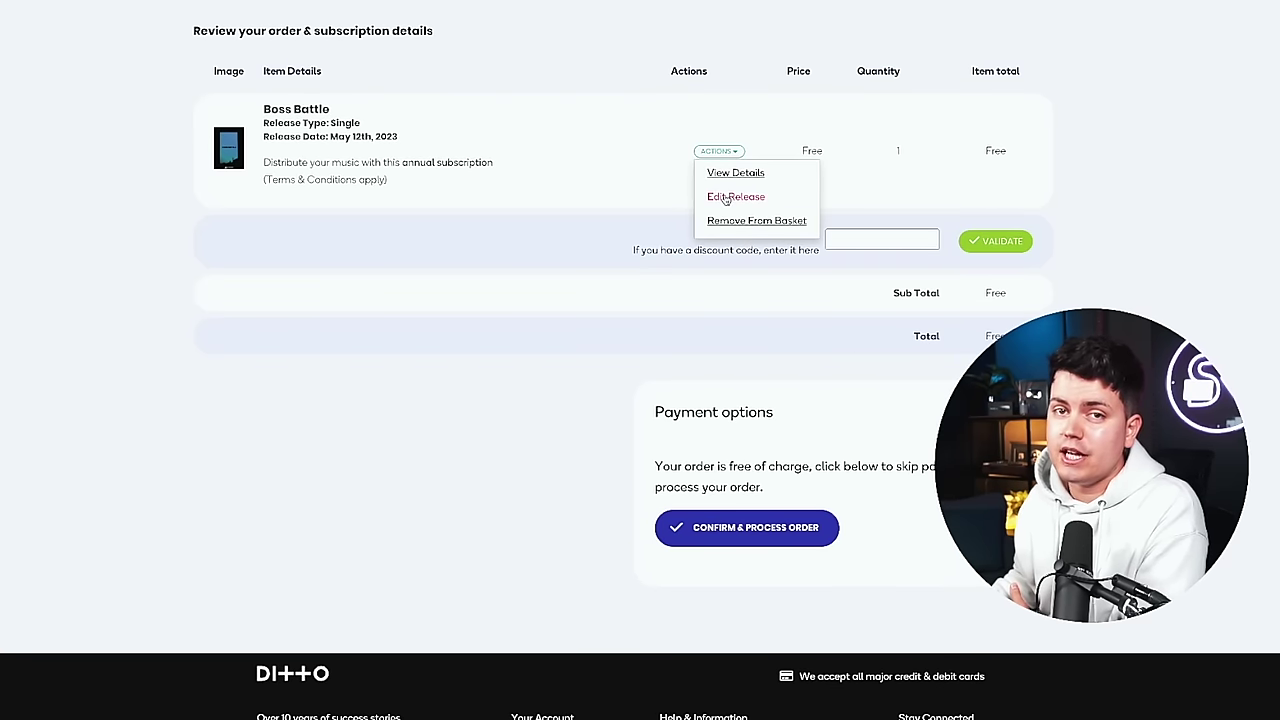
pyautogui.click(610, 182)
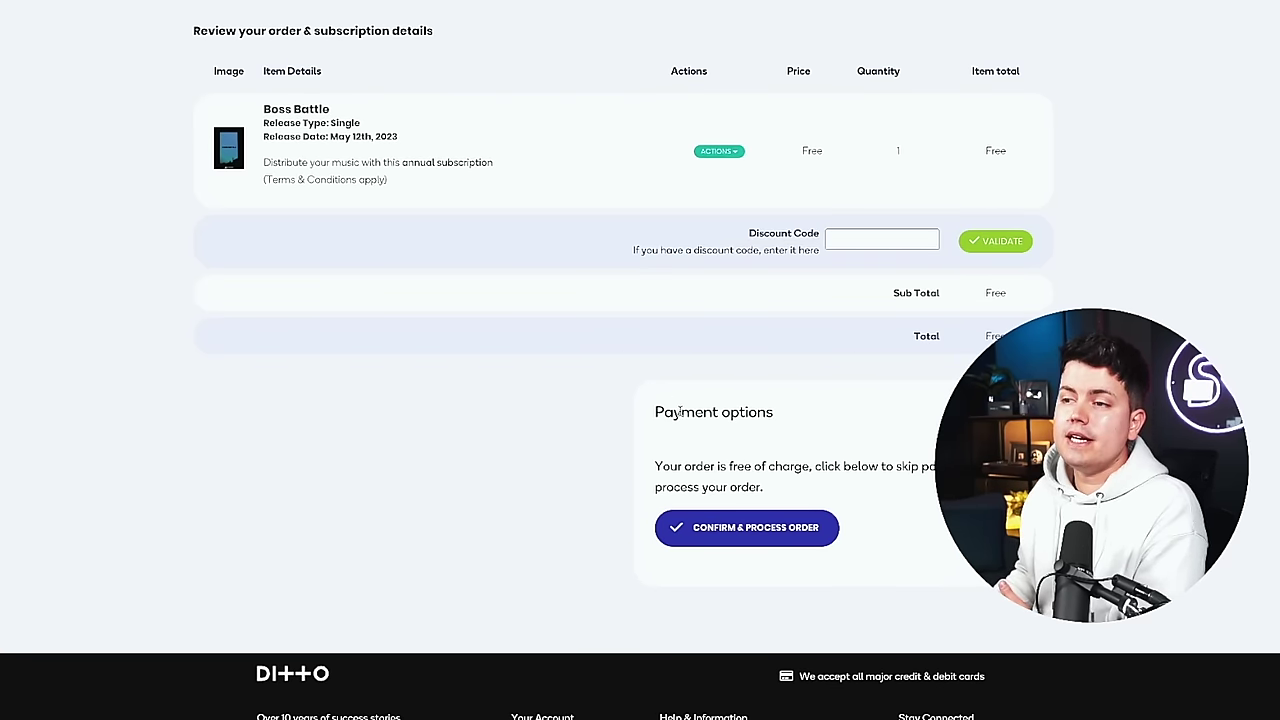
pyautogui.click(722, 524)
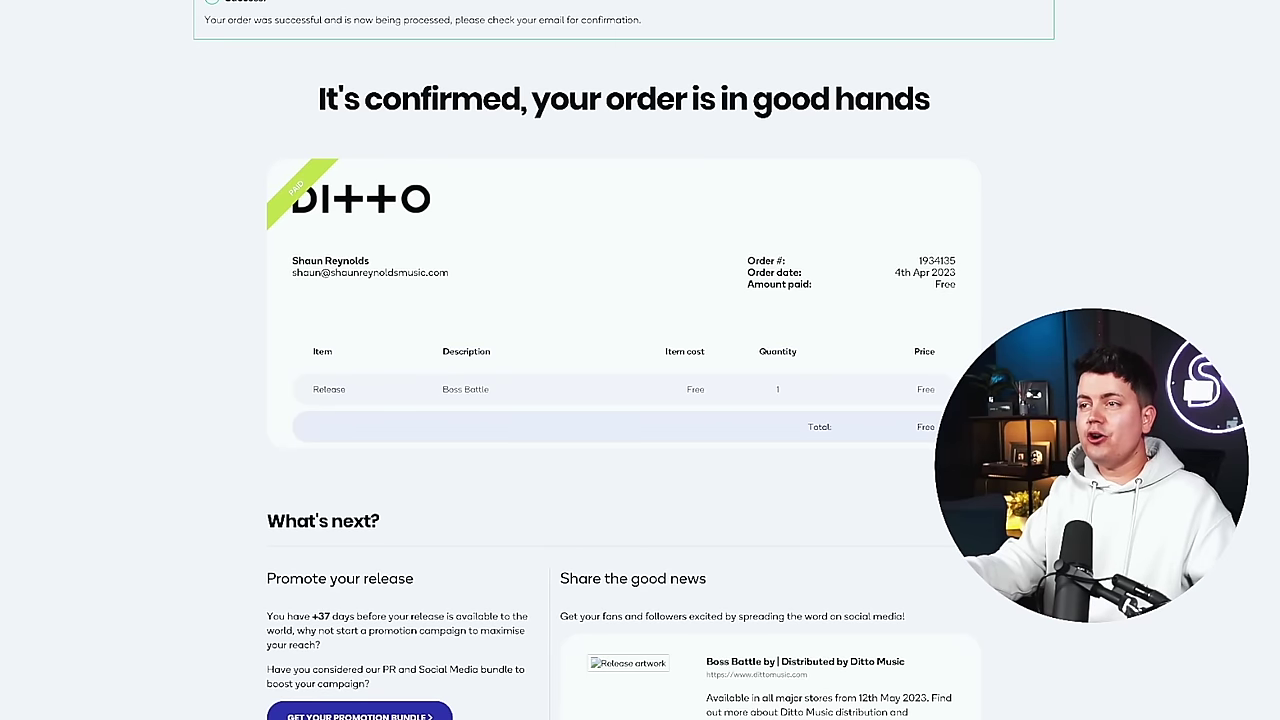